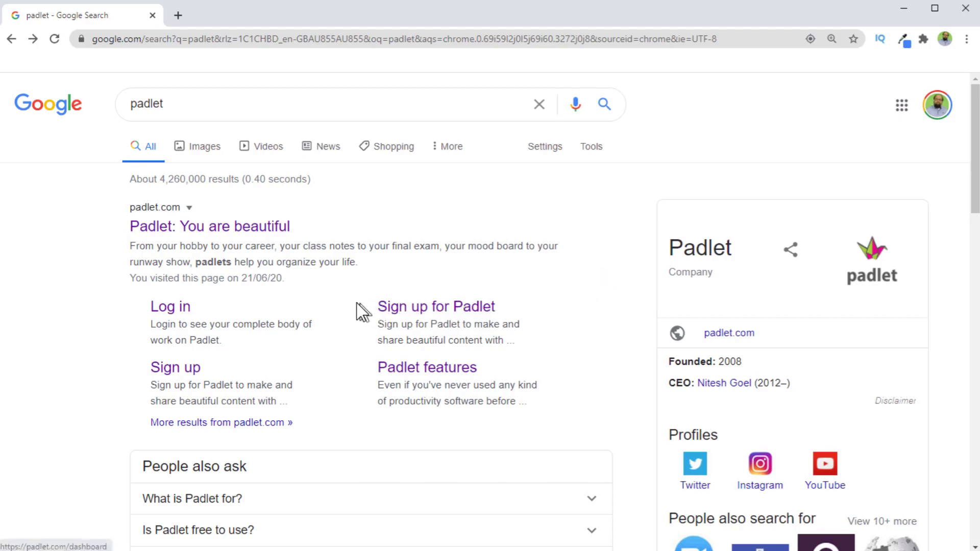
Sign in through the Padlet login page to reach the dashboard of four padlets.
left_click(170, 312)
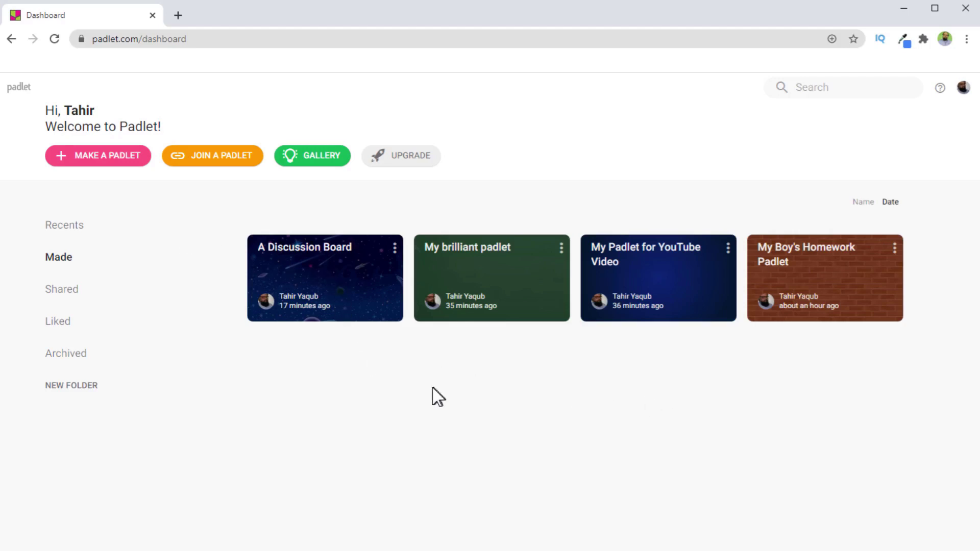
Open A Discussion Board from the dashboard in a new tab.
left_click(329, 271)
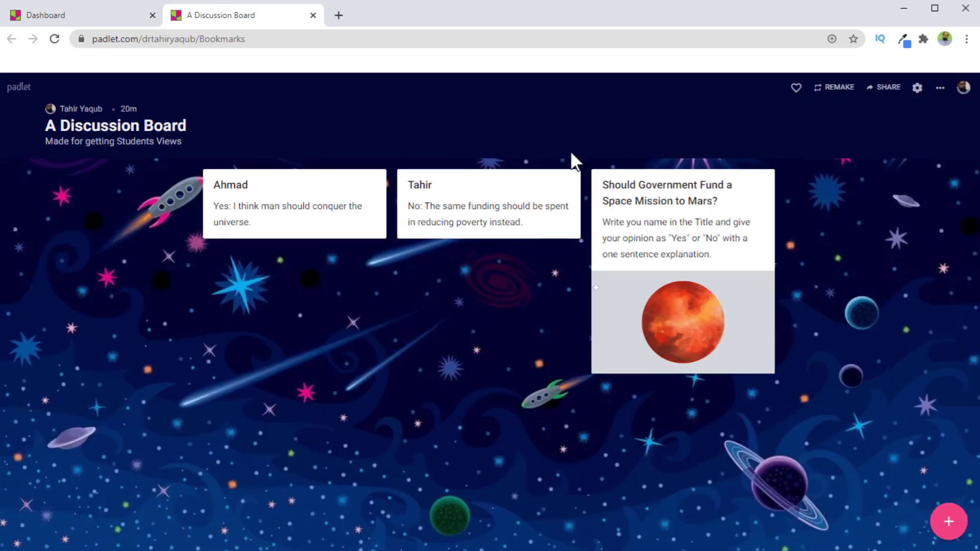
mouse_move(646, 190)
Show A Discussion Board's Share panel, scrolled down to its Share and Export sections.
left_click(890, 87)
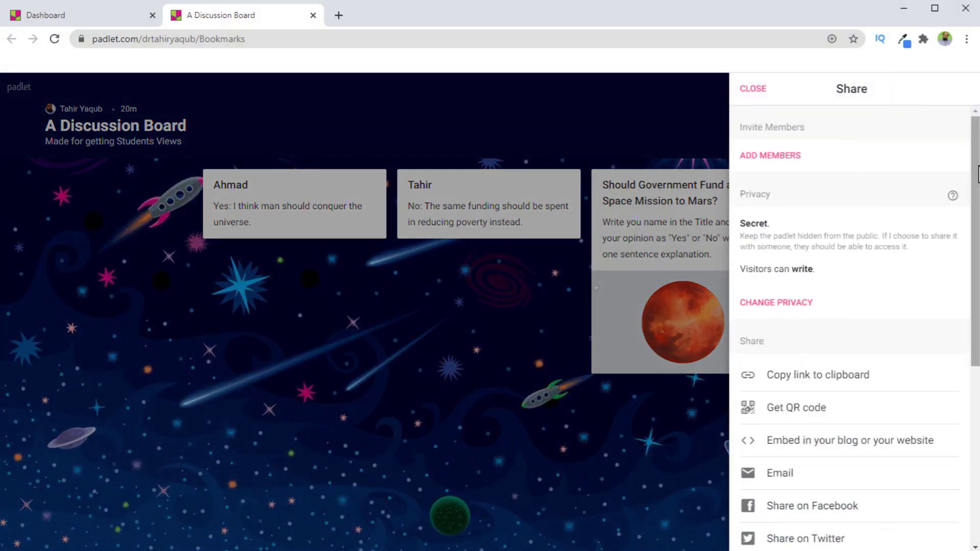
left_click_drag(975, 174, 969, 264)
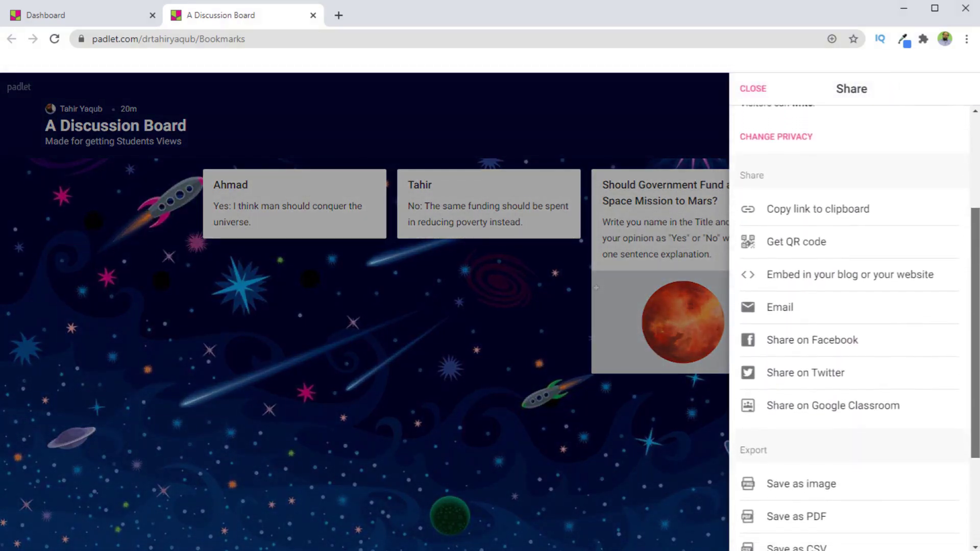
Share the board by Email, opening a Gmail draft prefilled with the Padlet subject and link.
left_click(786, 312)
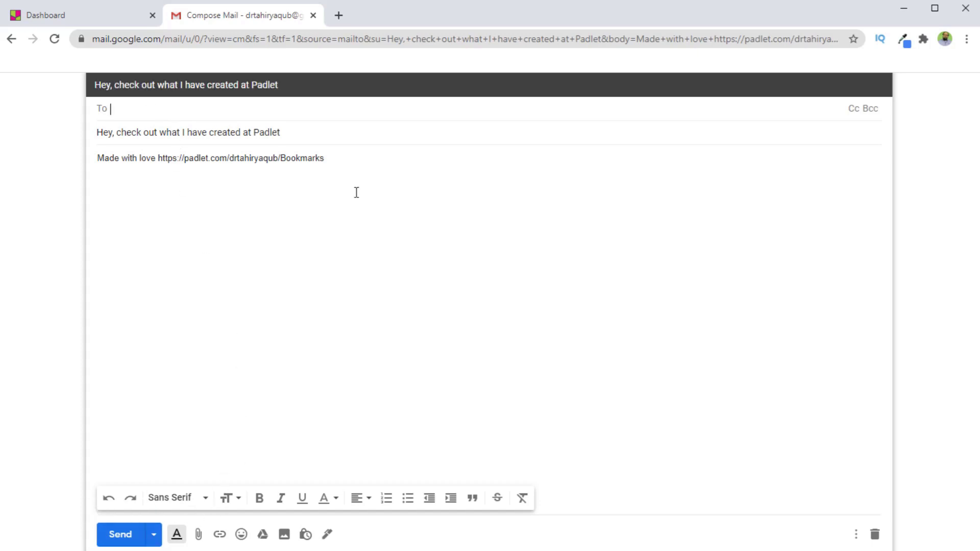
Close the Gmail draft, then add a blank post to A Discussion Board and delete it.
left_click(313, 15)
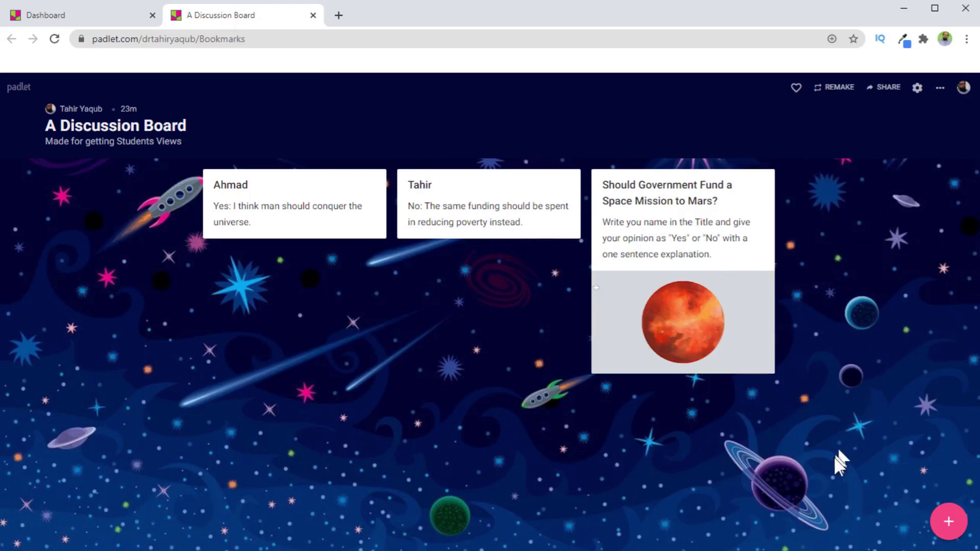
left_click(949, 525)
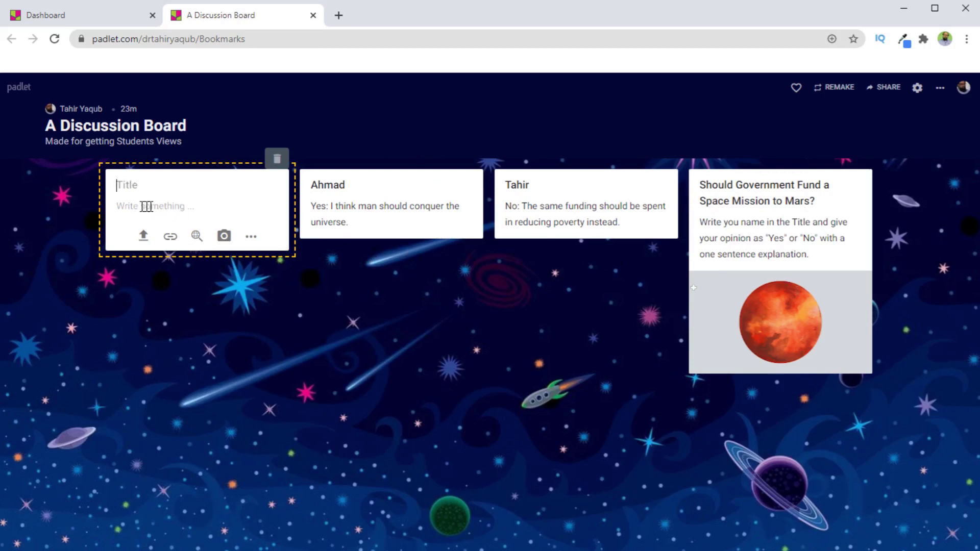
left_click(359, 287)
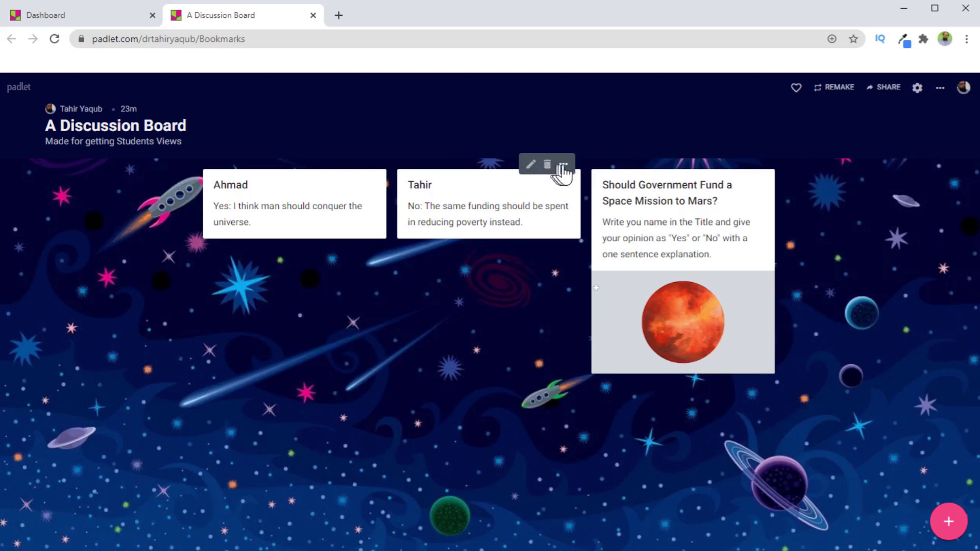
Edit the No reply, trying and closing Upload, Link, Google and Camera, then list all attachment types.
left_click(563, 165)
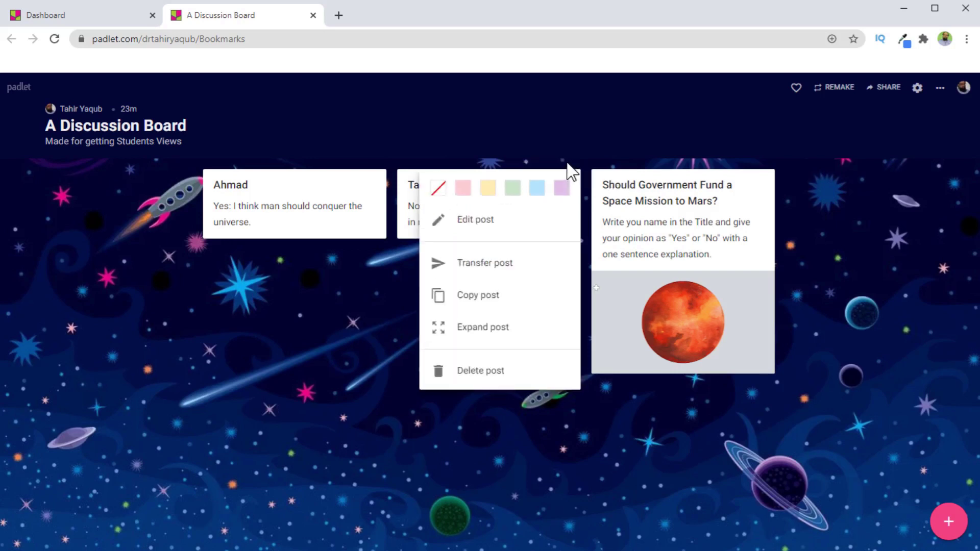
left_click(473, 228)
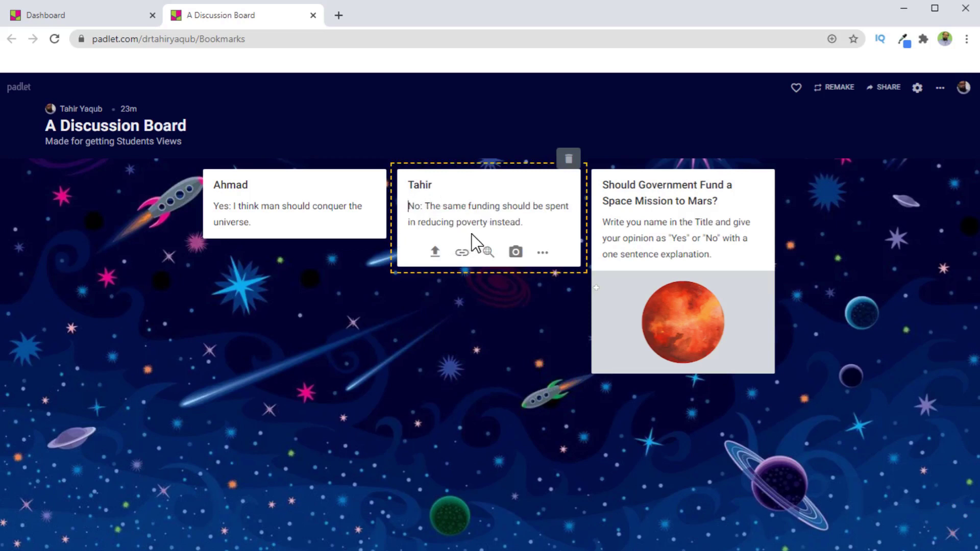
left_click(436, 254)
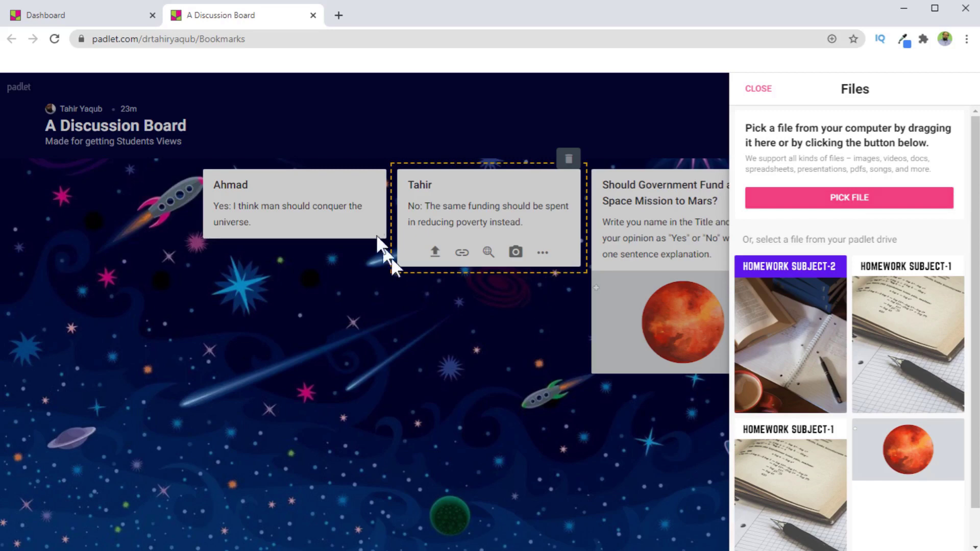
left_click(513, 321)
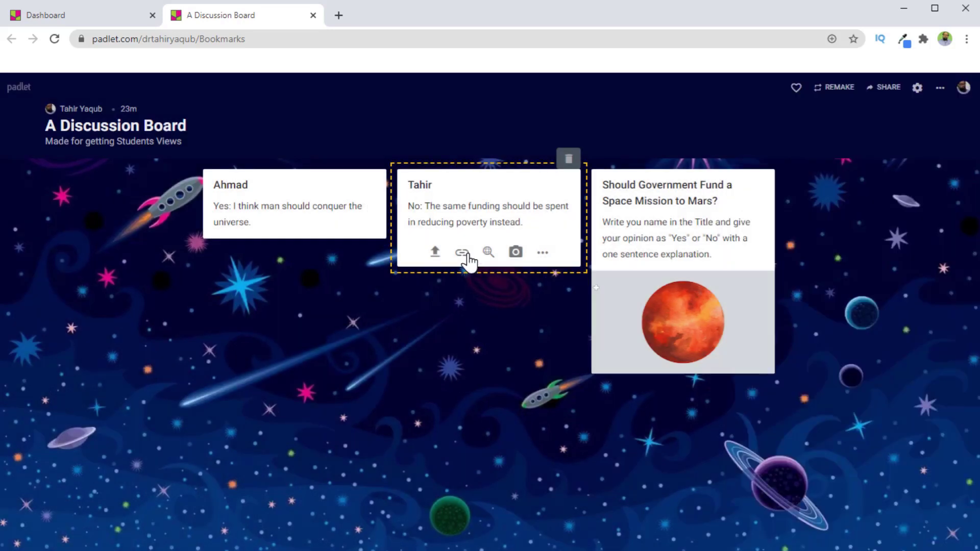
left_click(464, 252)
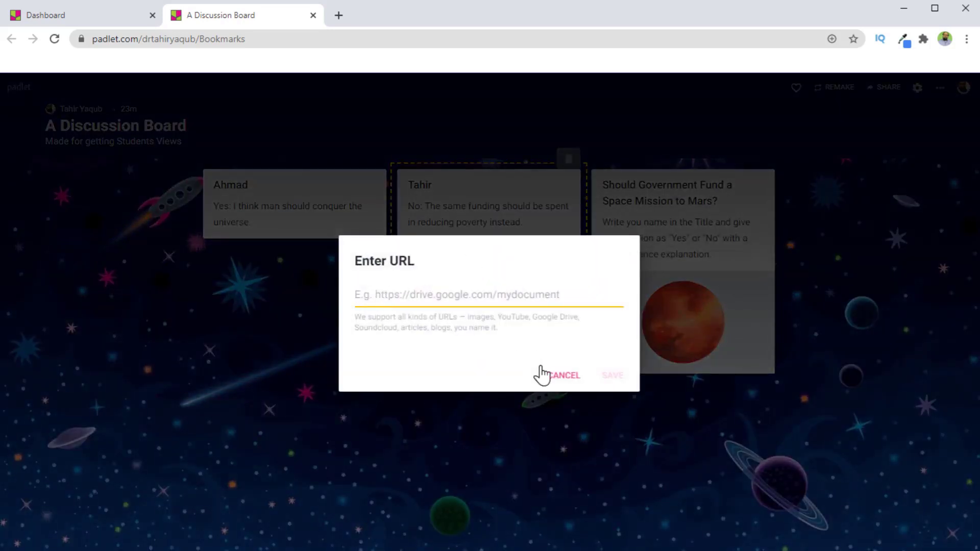
left_click(542, 375)
left_click(488, 252)
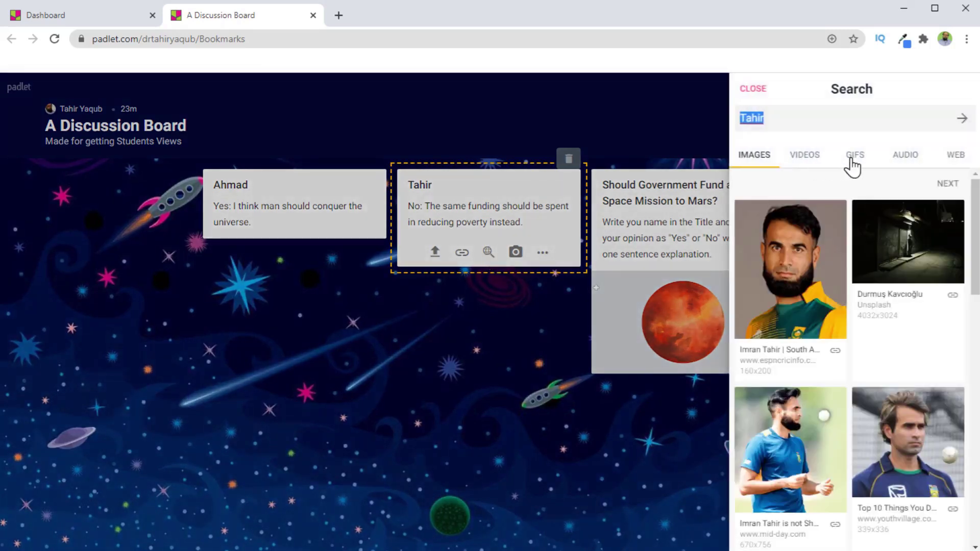
key("Escape")
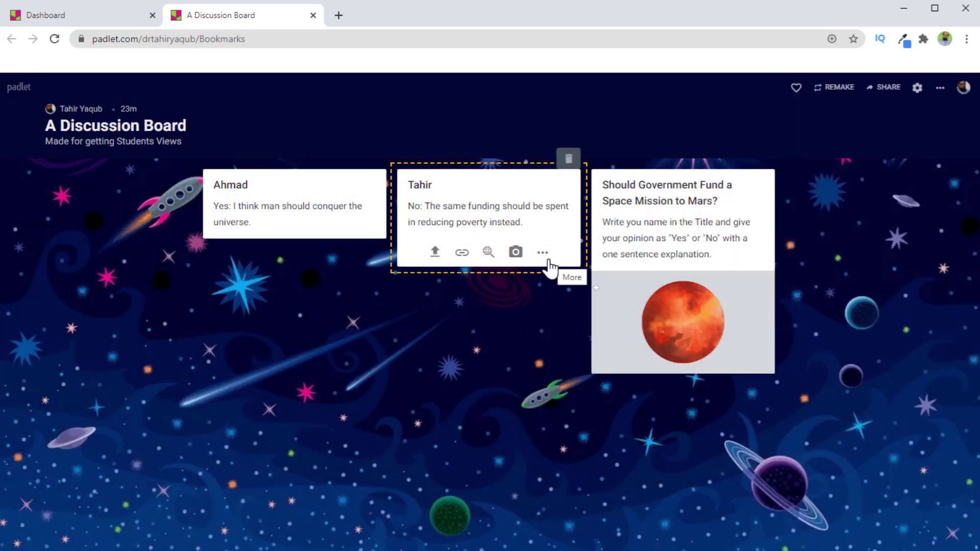
left_click(517, 252)
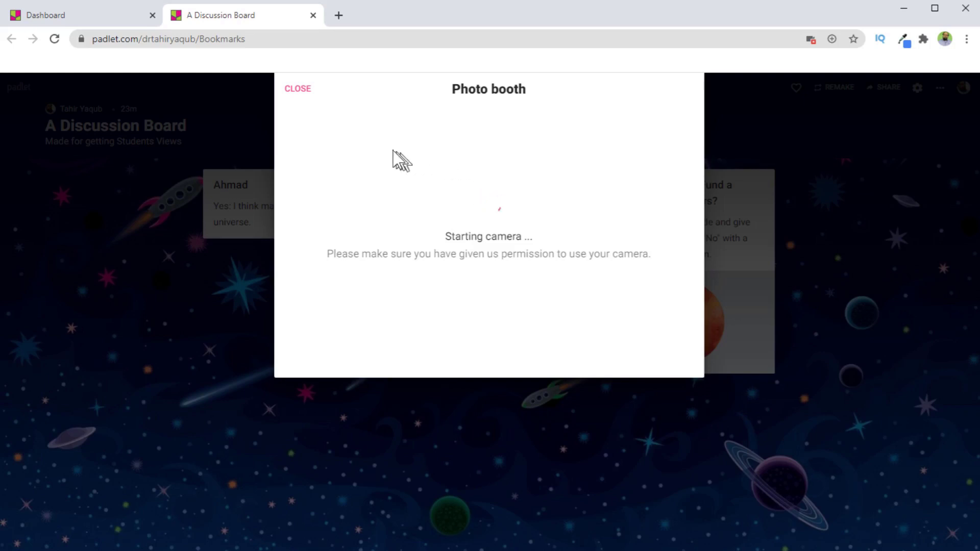
left_click(298, 89)
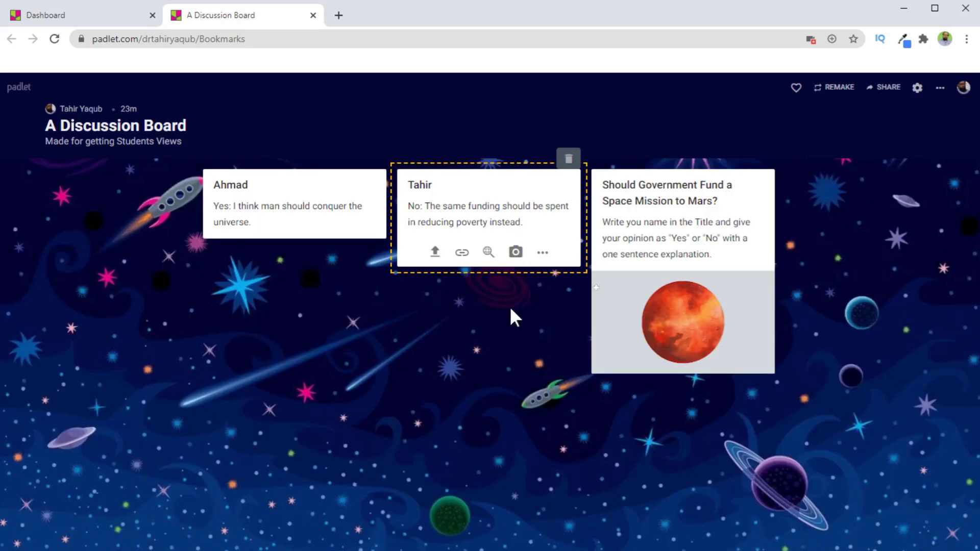
left_click(543, 254)
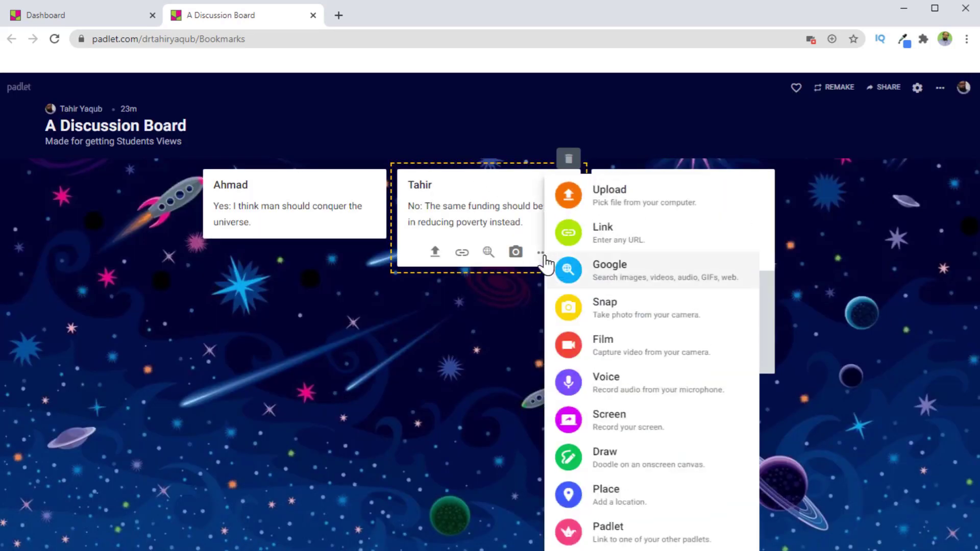
Draw '3ly' on a BLACK background and save it as the No reply's attachment.
left_click(608, 458)
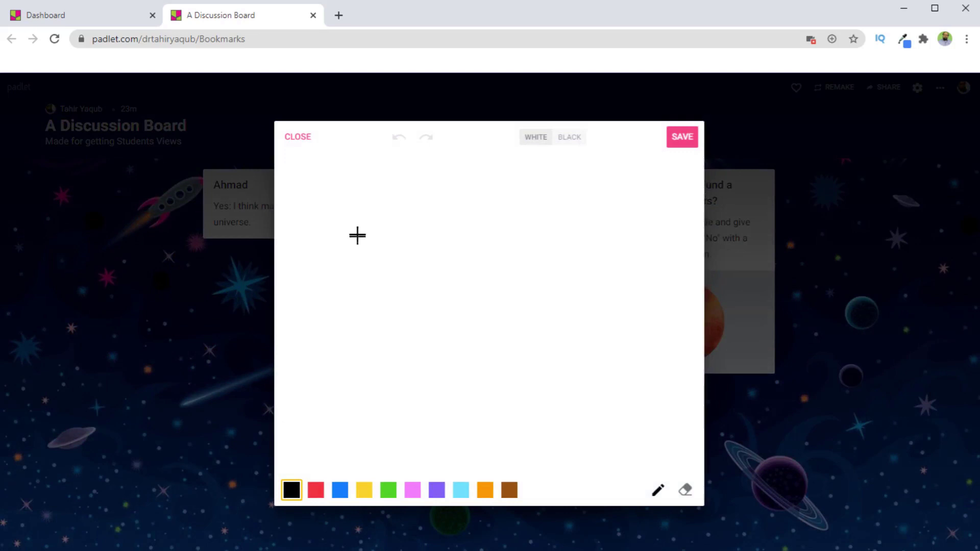
left_click_drag(360, 229, 367, 265)
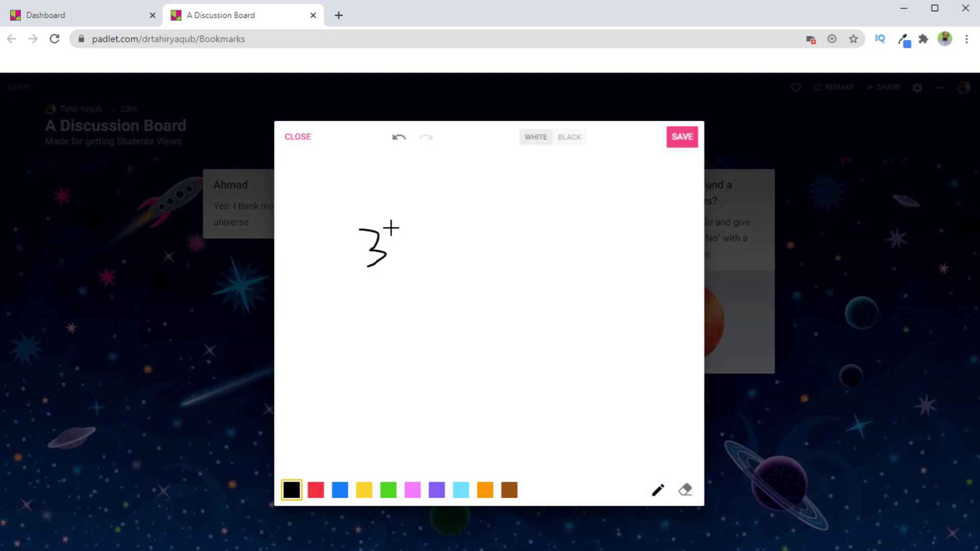
left_click_drag(391, 228, 406, 302)
left_click_drag(429, 251, 443, 308)
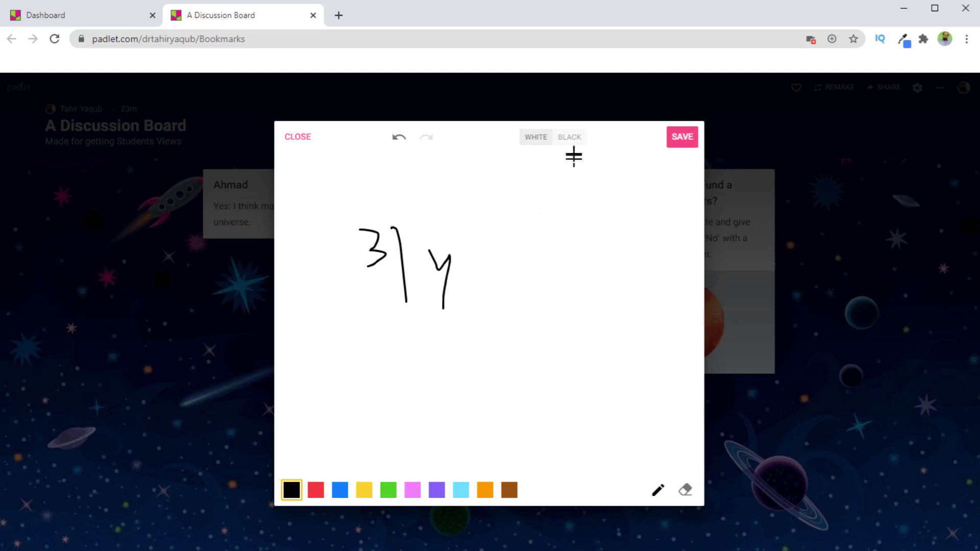
left_click(575, 145)
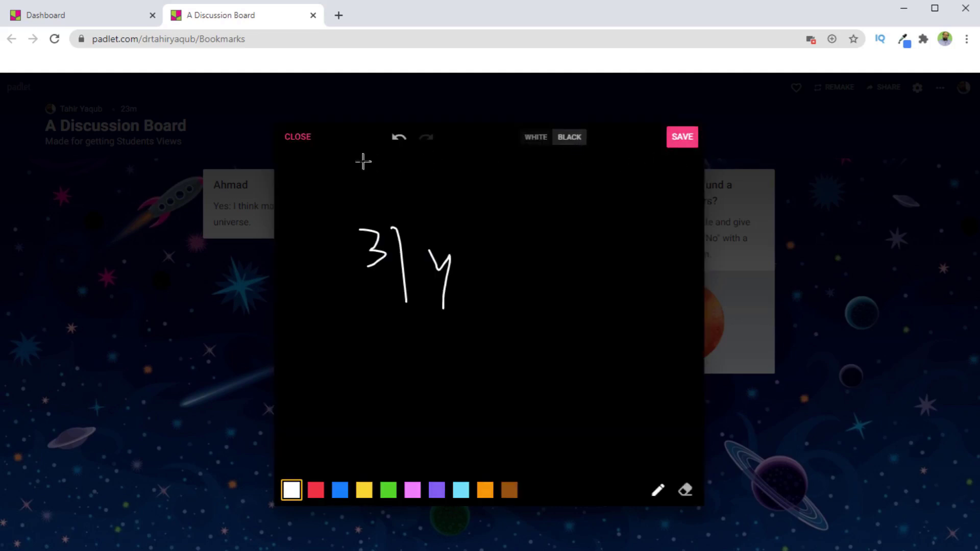
left_click(688, 142)
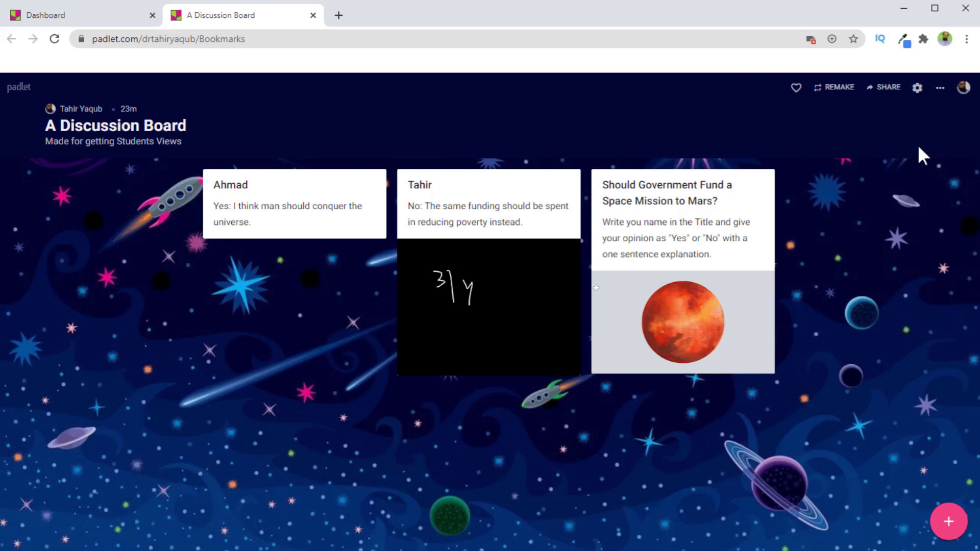
Return to the dashboard and create a new padlet with the Wall layout.
left_click(964, 88)
left_click(867, 244)
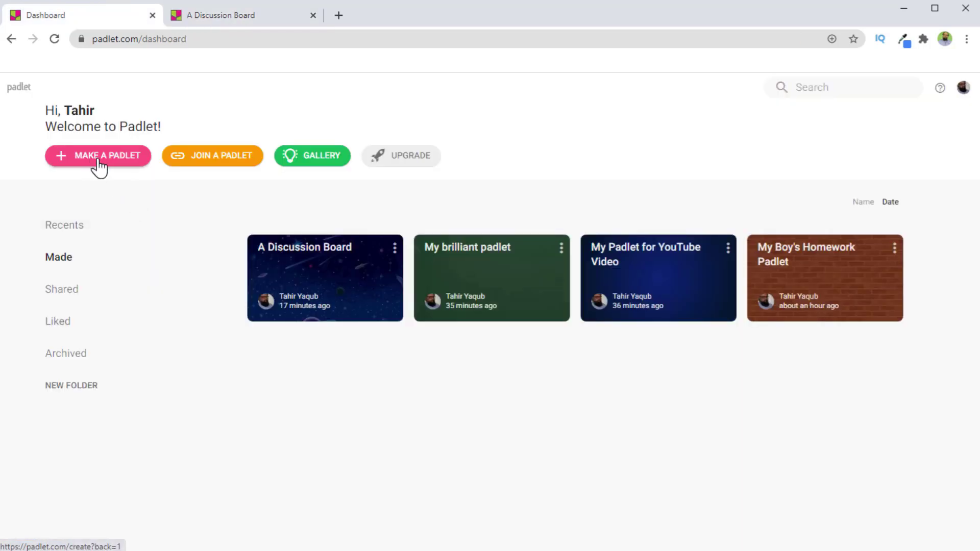
left_click(98, 164)
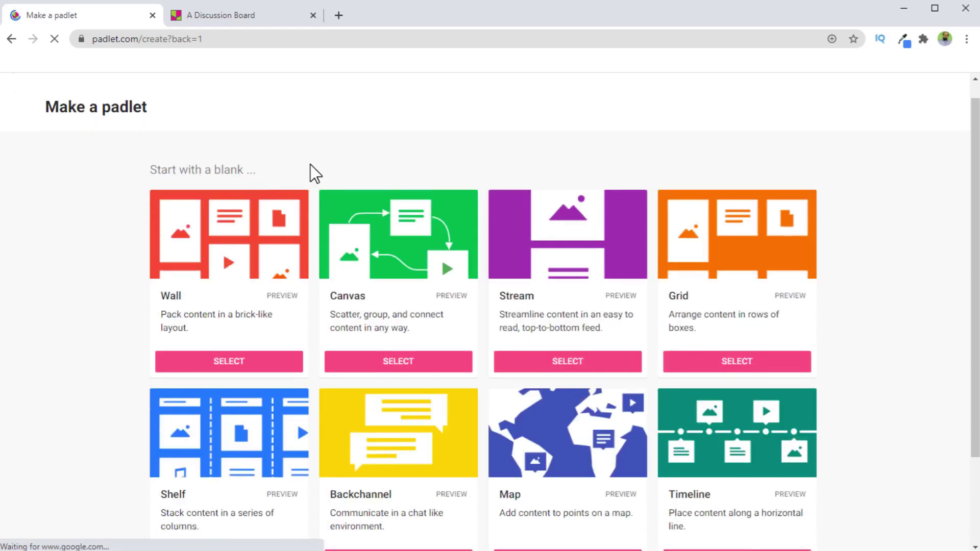
scroll(357, 169, "down", 1)
scroll(442, 163, "down", 2)
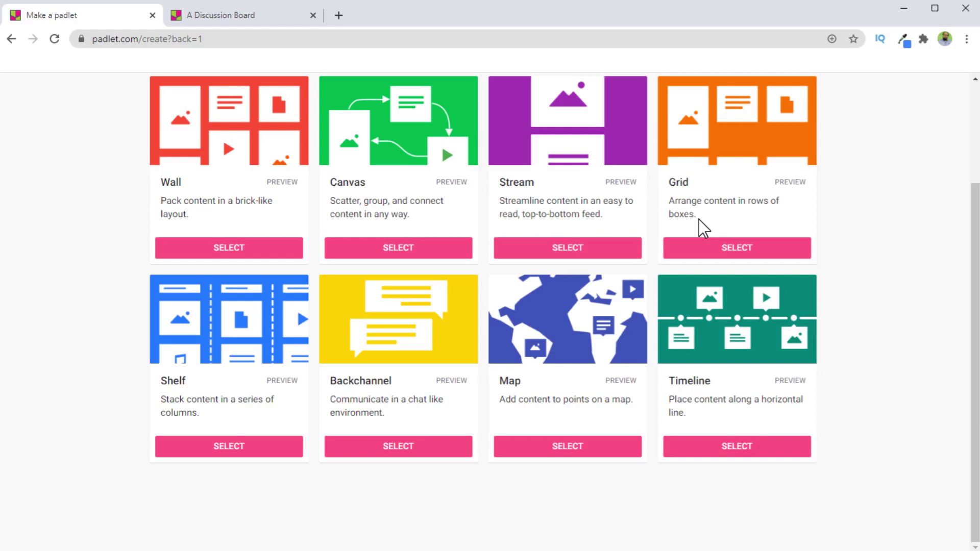
scroll(704, 227, "up", 3)
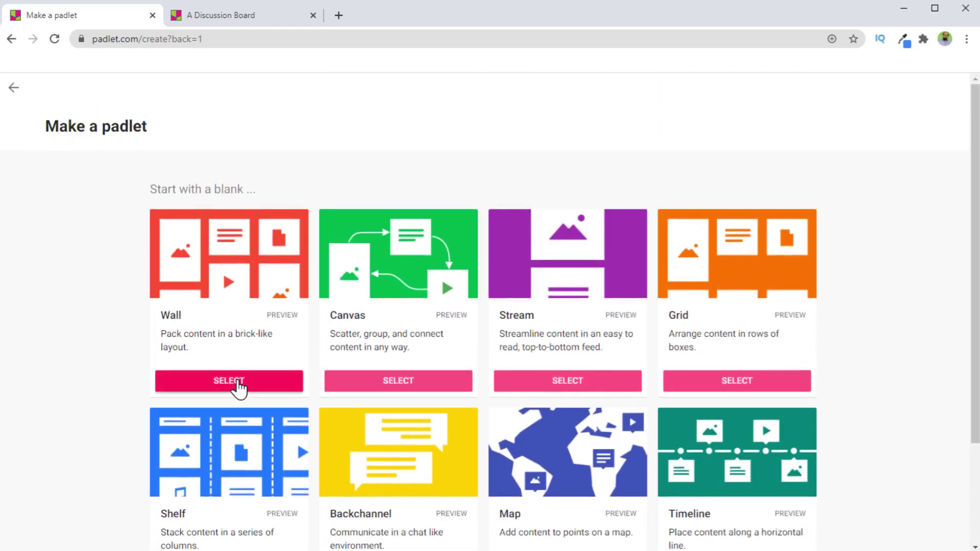
left_click(230, 382)
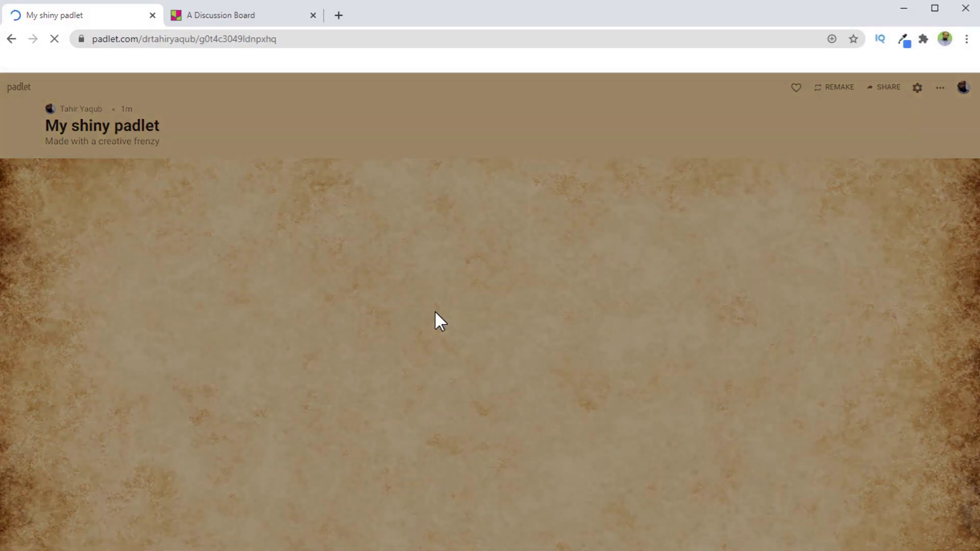
Title the padlet 'New Padlet' and finish setup to start posting.
left_click(841, 280)
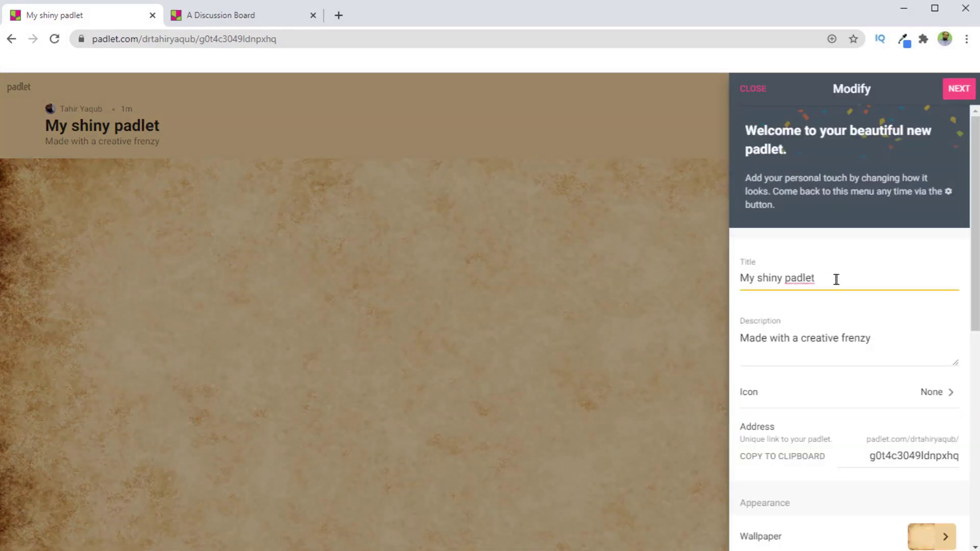
left_click_drag(836, 279, 725, 285)
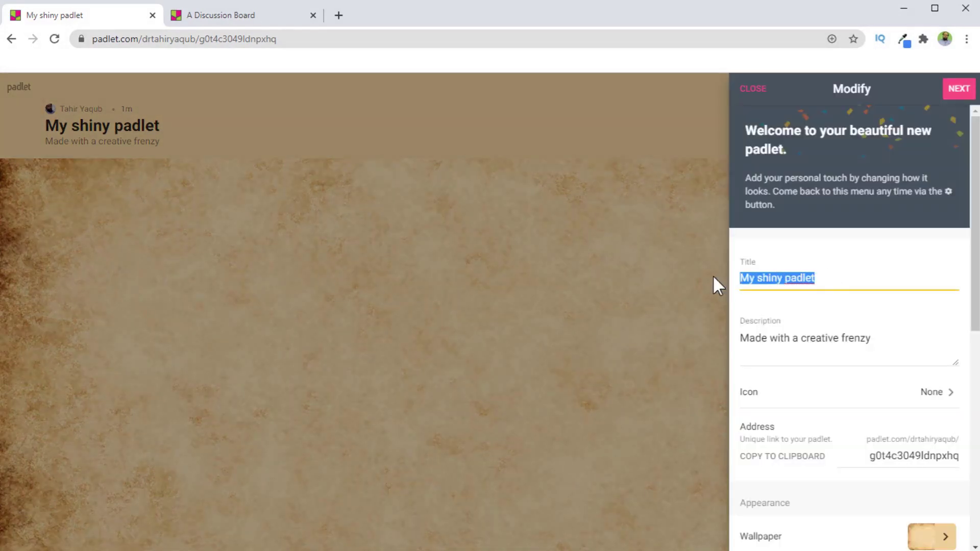
type("New Padlet")
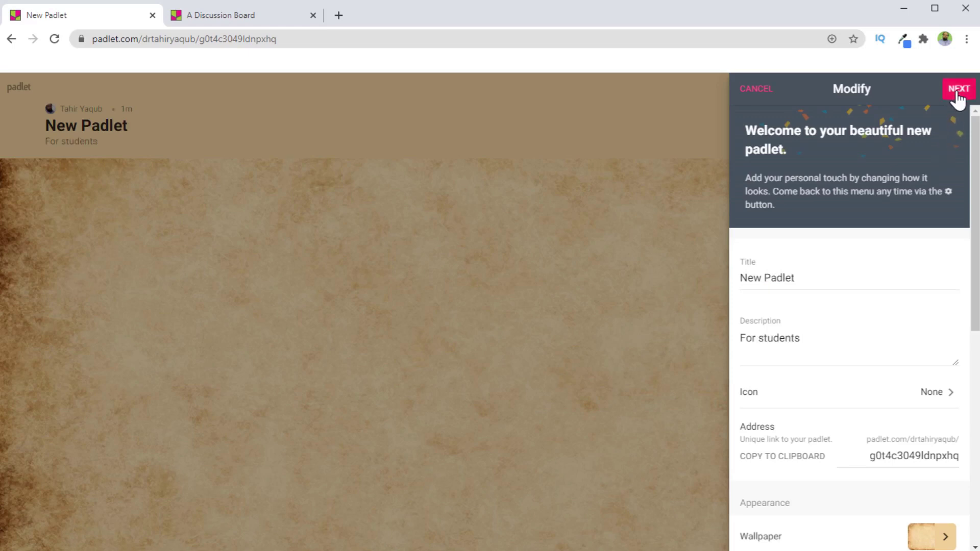
left_click(957, 91)
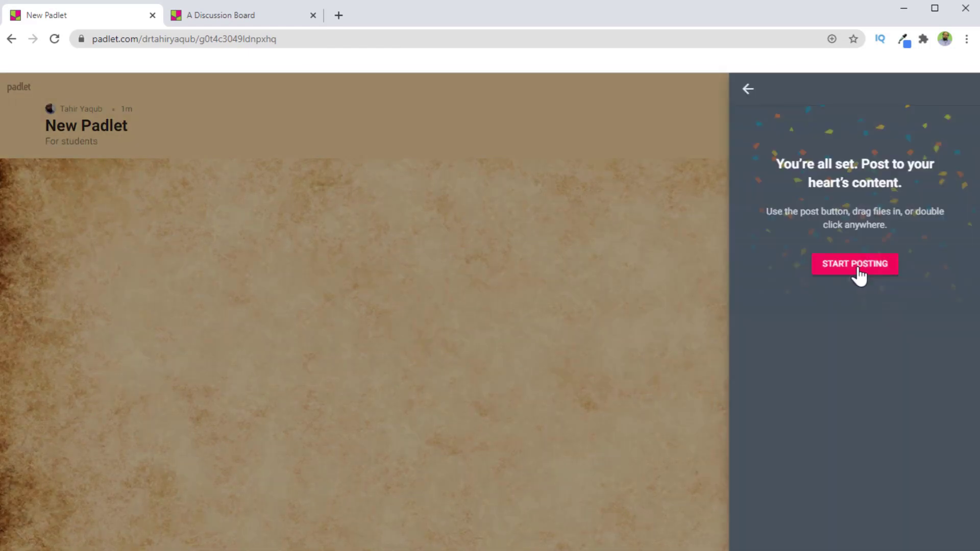
left_click(861, 274)
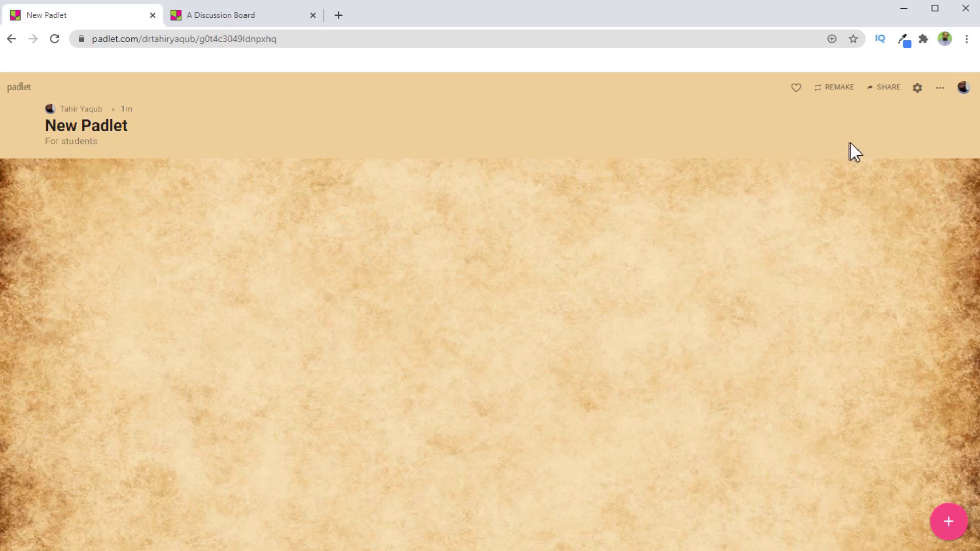
Open New Padlet's Modify settings and its icon choices.
left_click(941, 90)
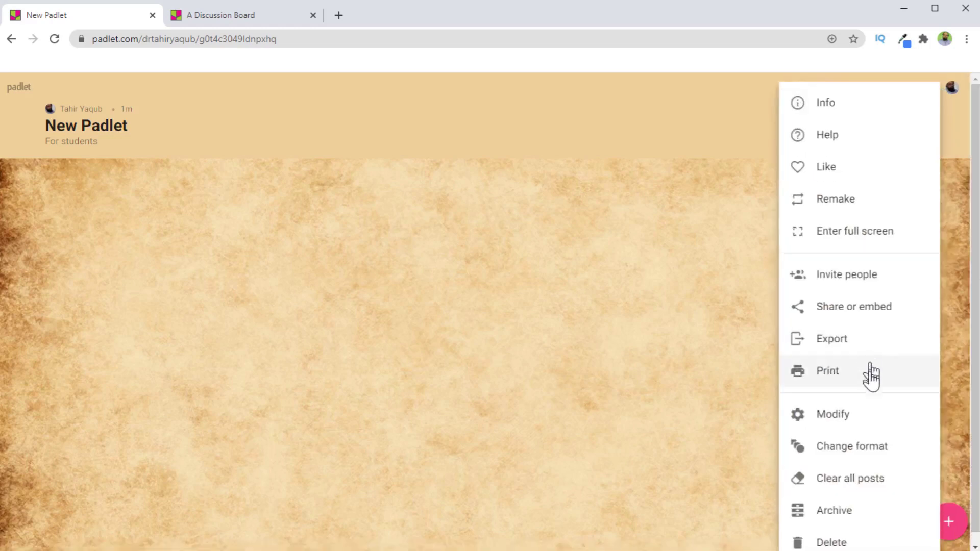
left_click(828, 416)
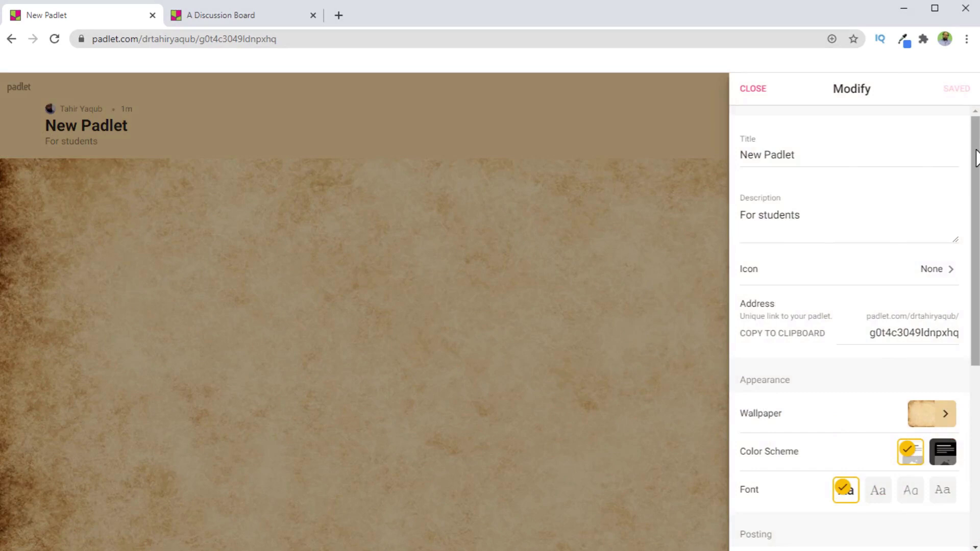
left_click_drag(976, 159, 976, 196)
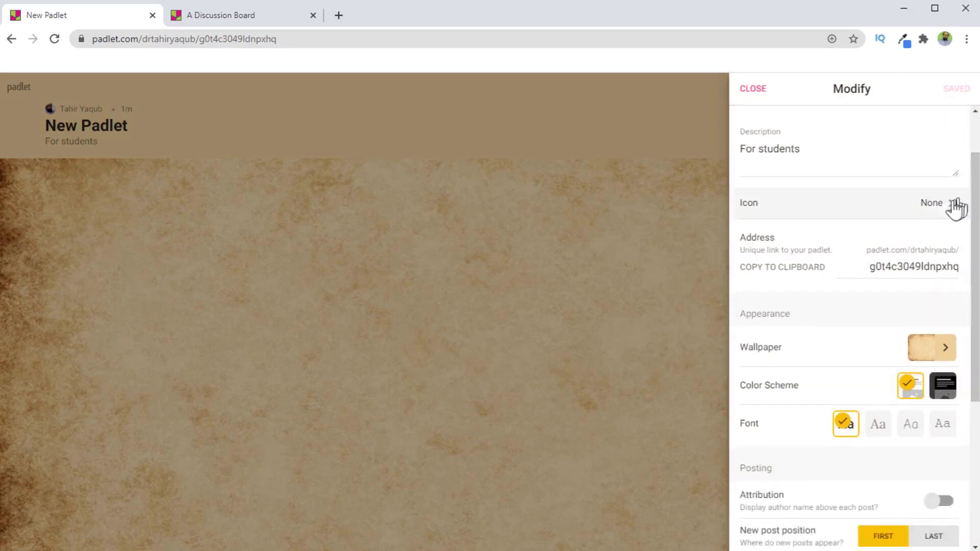
left_click(895, 217)
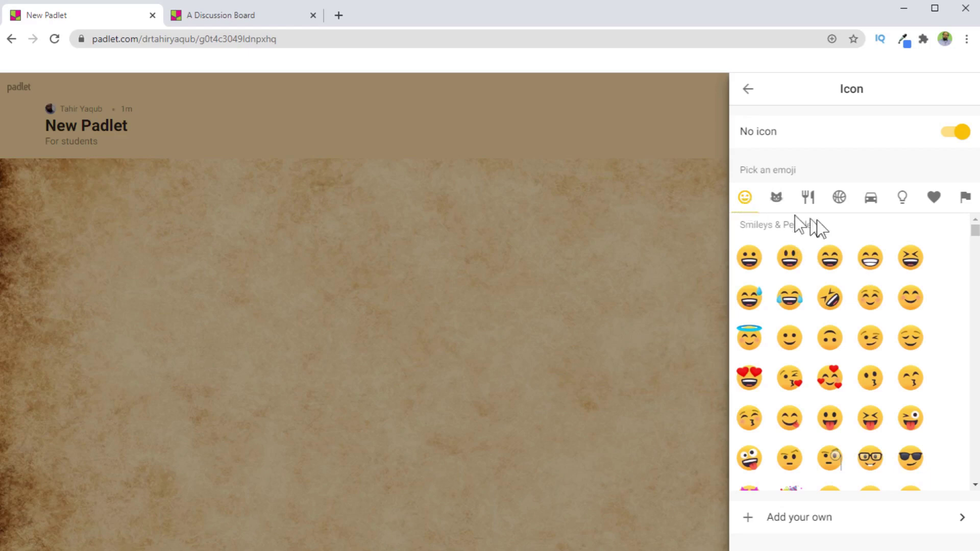
Browse the Animals & Nature, Food & Drink and Activity emojis, then view custom-icon sources.
left_click_drag(976, 236, 976, 251)
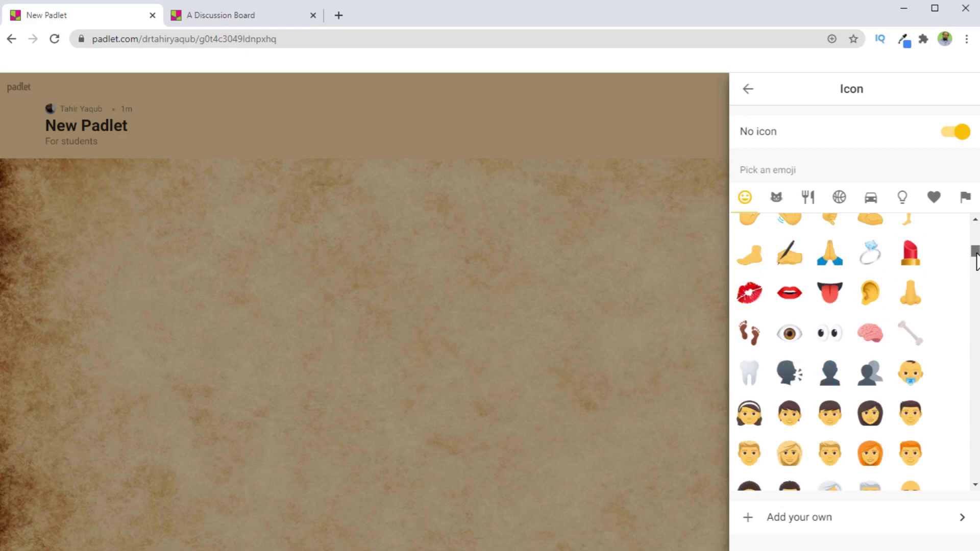
left_click(776, 200)
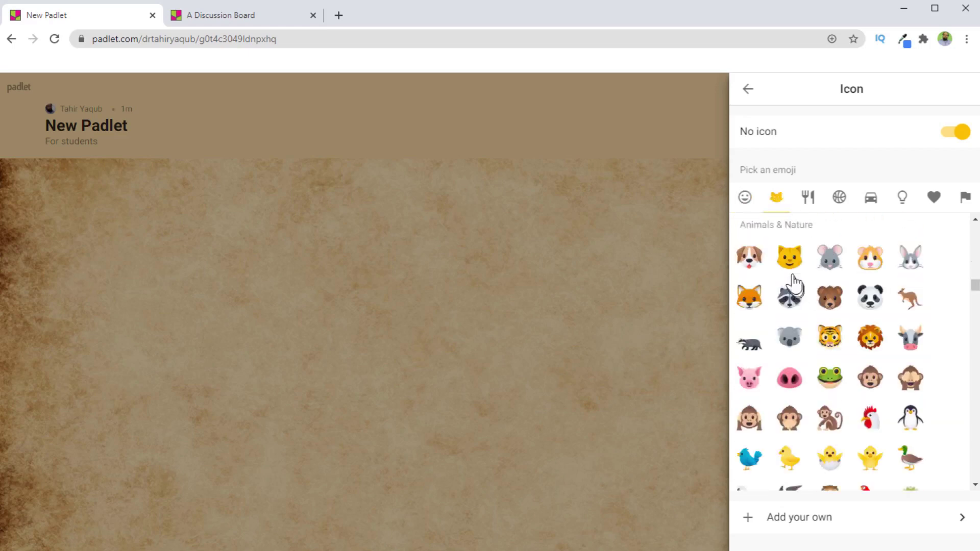
left_click(808, 200)
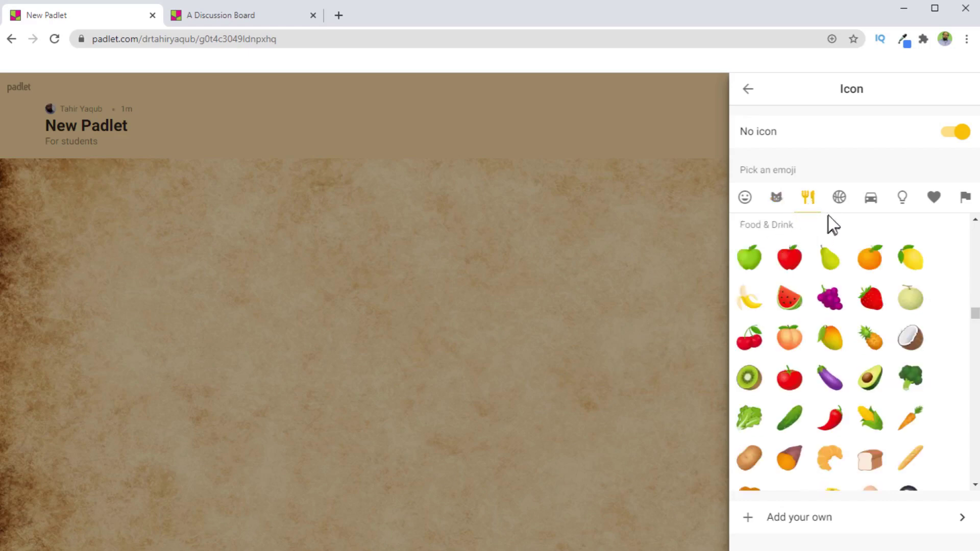
left_click(839, 198)
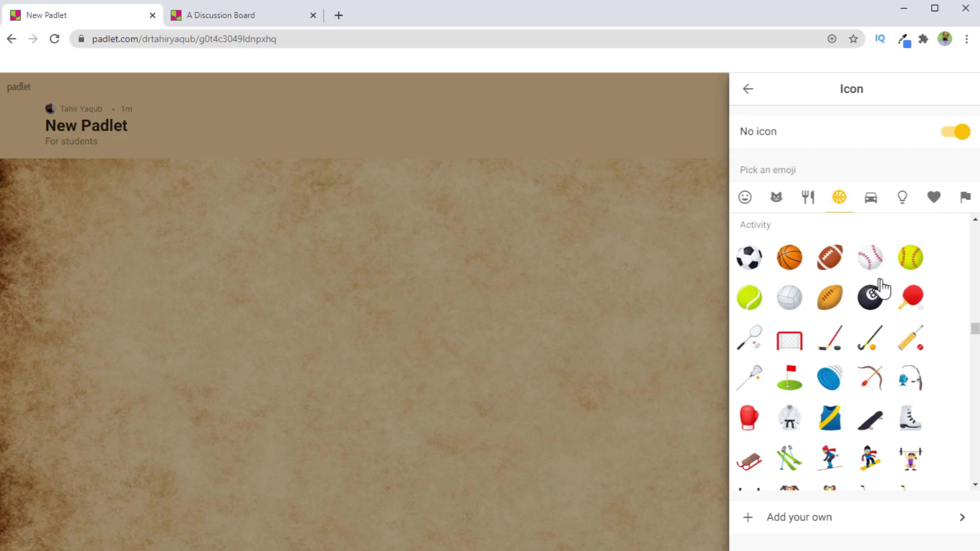
left_click(793, 531)
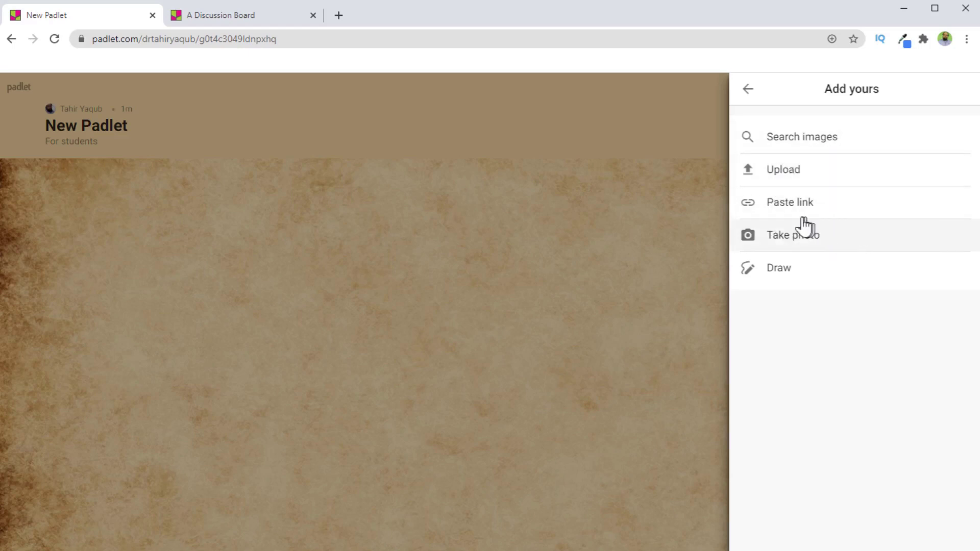
Go back to New Padlet's main settings and scroll through them to Content Filtering.
left_click(749, 90)
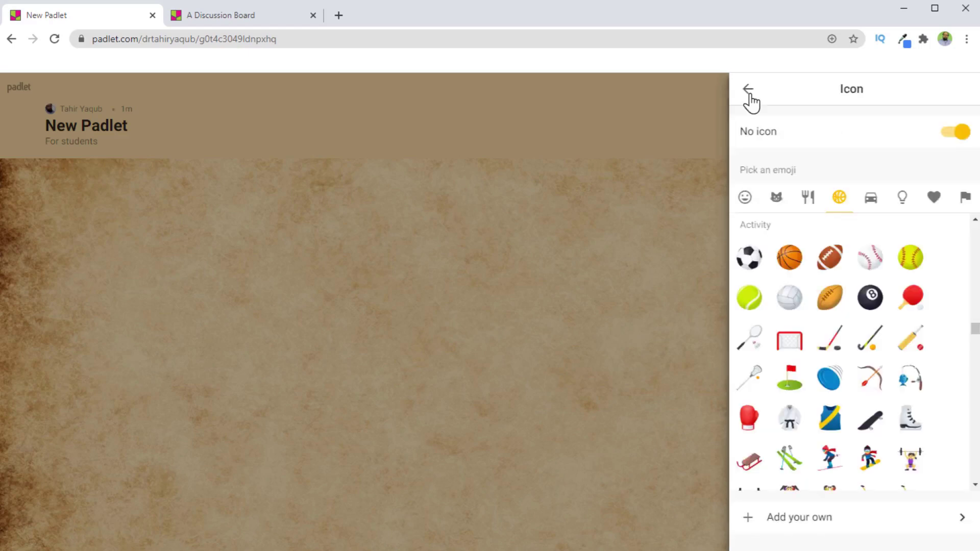
left_click(749, 93)
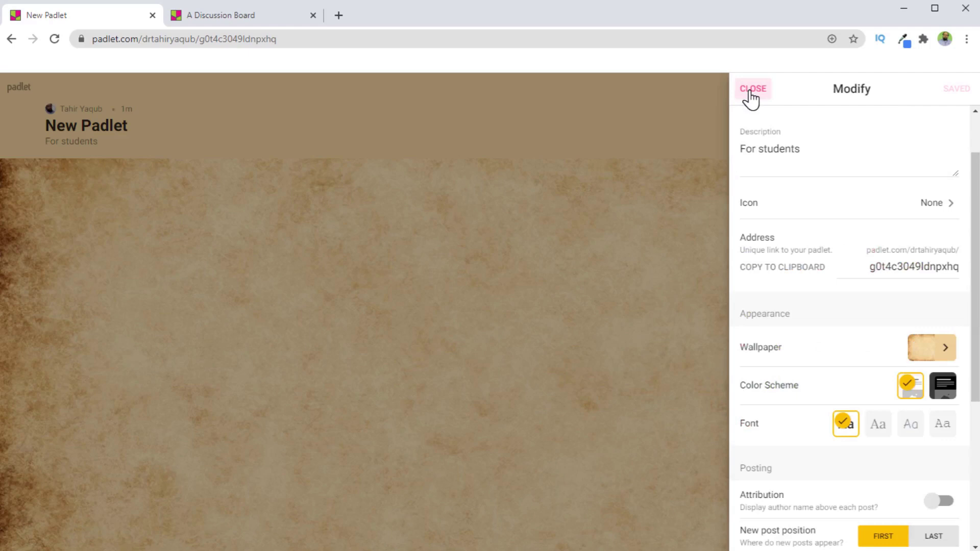
scroll(903, 328, "down", 2)
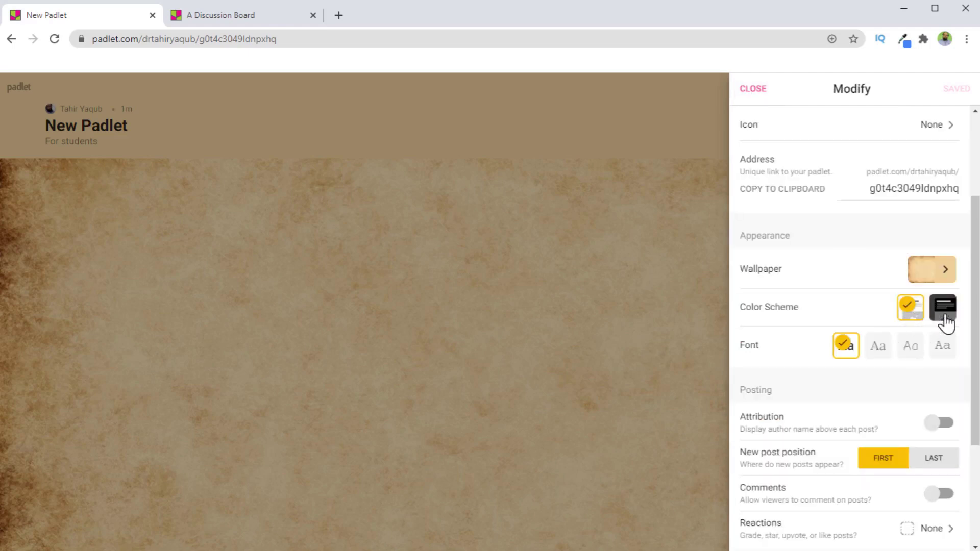
scroll(946, 322, "down", 3)
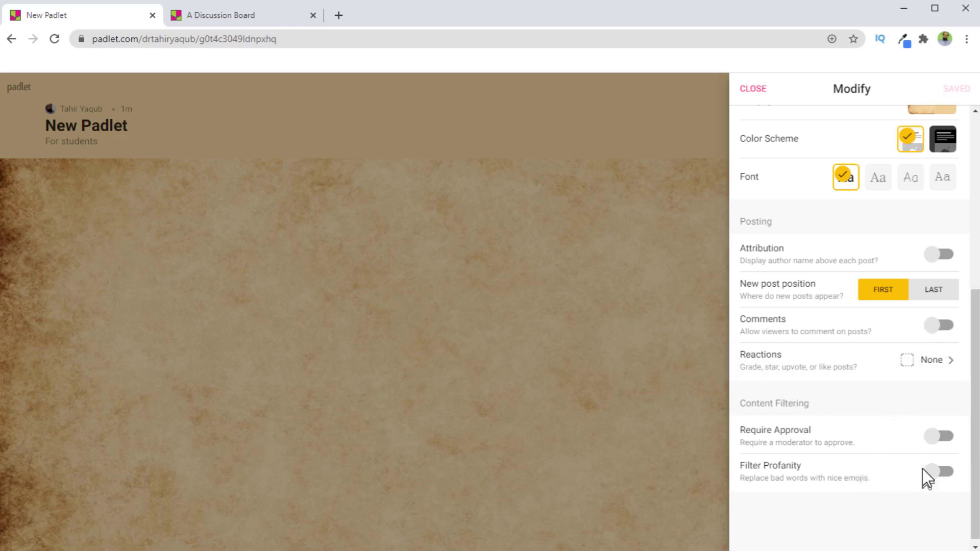
Replace New Padlet's address with digitidea, dismiss the discard warning, and save it.
left_click_drag(974, 416, 885, 199)
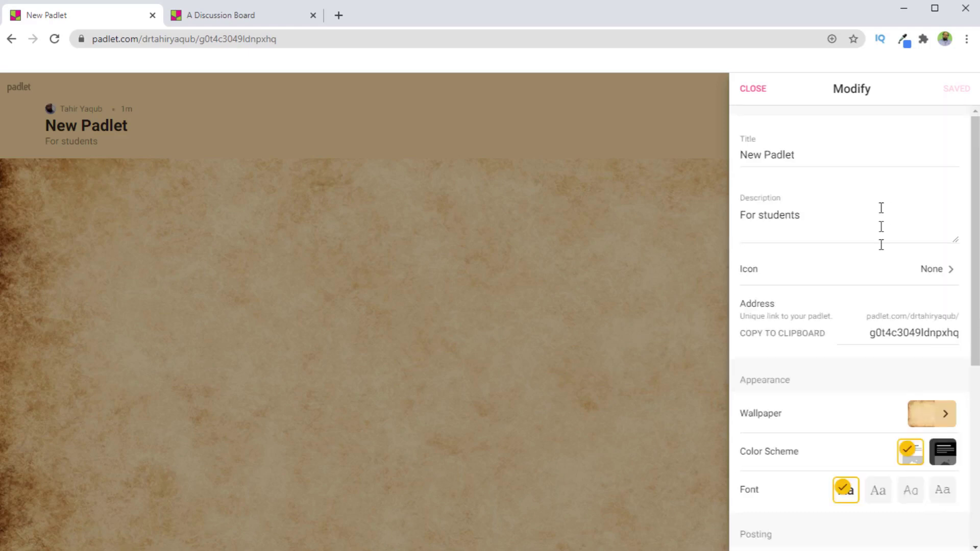
left_click(869, 336)
left_click_drag(870, 336, 967, 333)
type("digit")
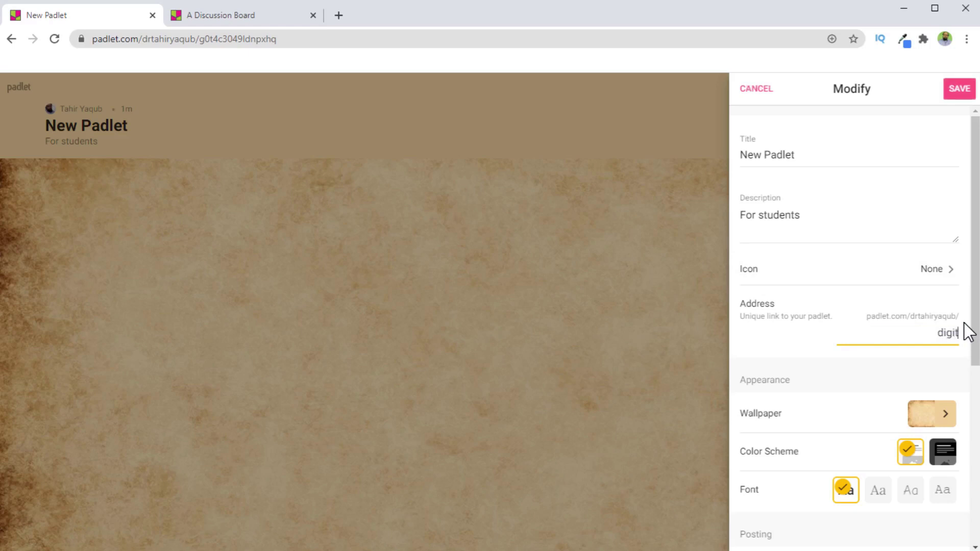
type("idea")
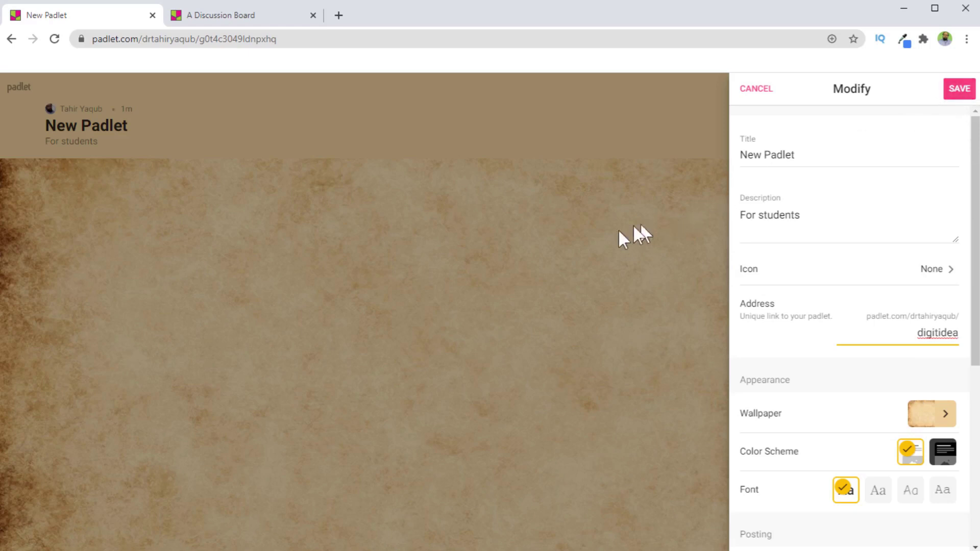
left_click(551, 250)
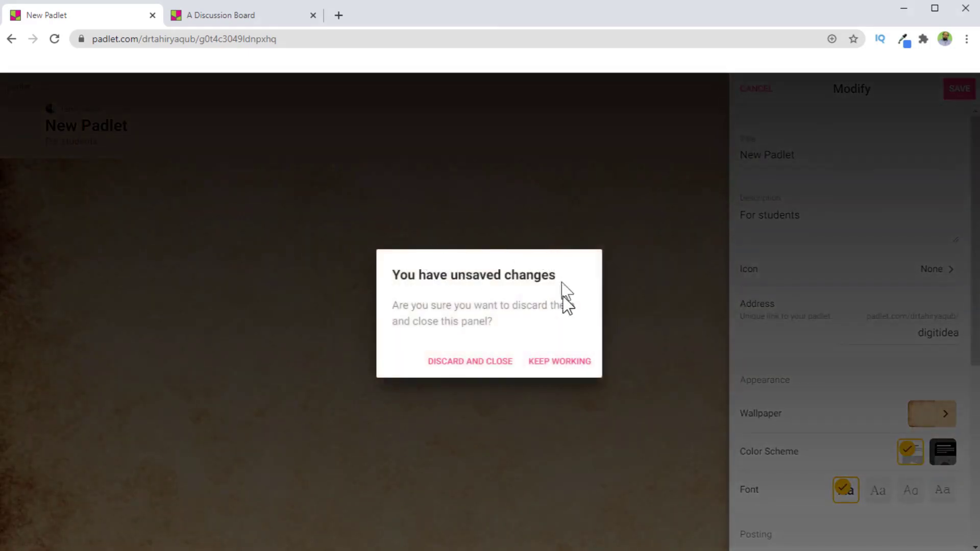
left_click(555, 367)
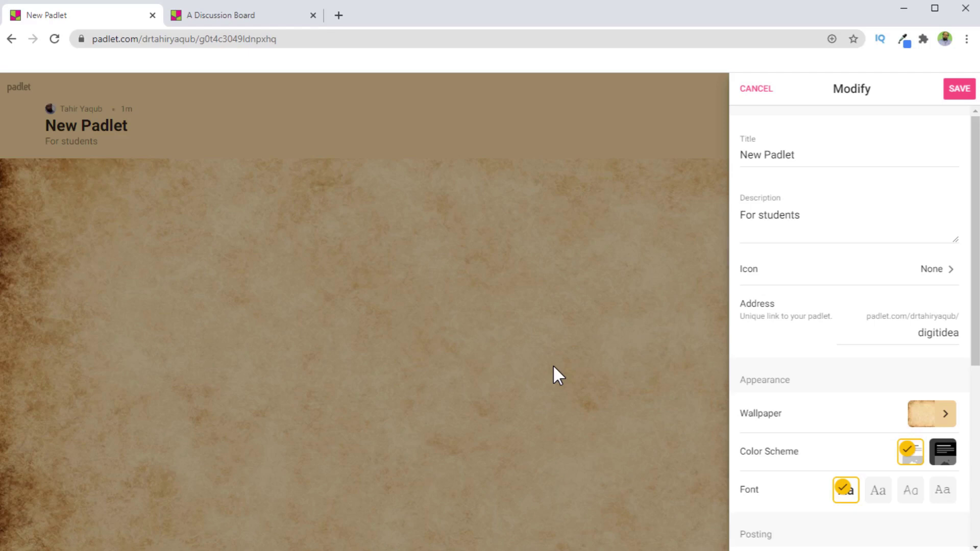
left_click(964, 92)
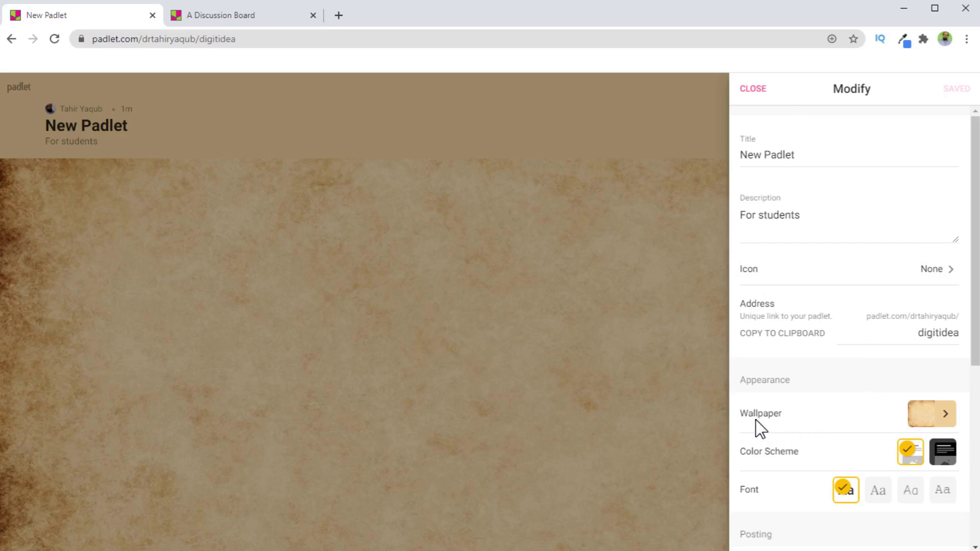
Choose the Confetti picture from the picture wallpapers.
left_click(947, 413)
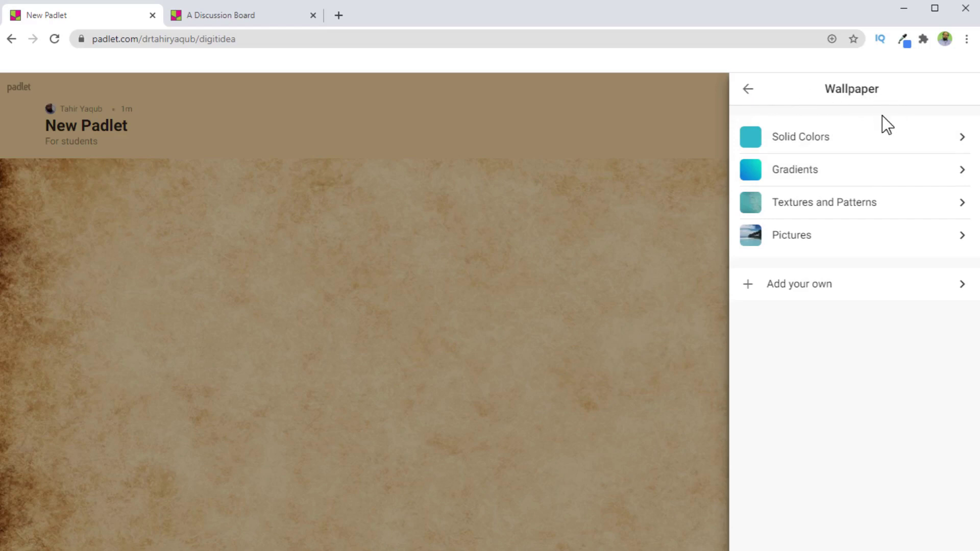
left_click(804, 245)
left_click_drag(975, 151, 975, 257)
scroll(820, 279, "down", 7)
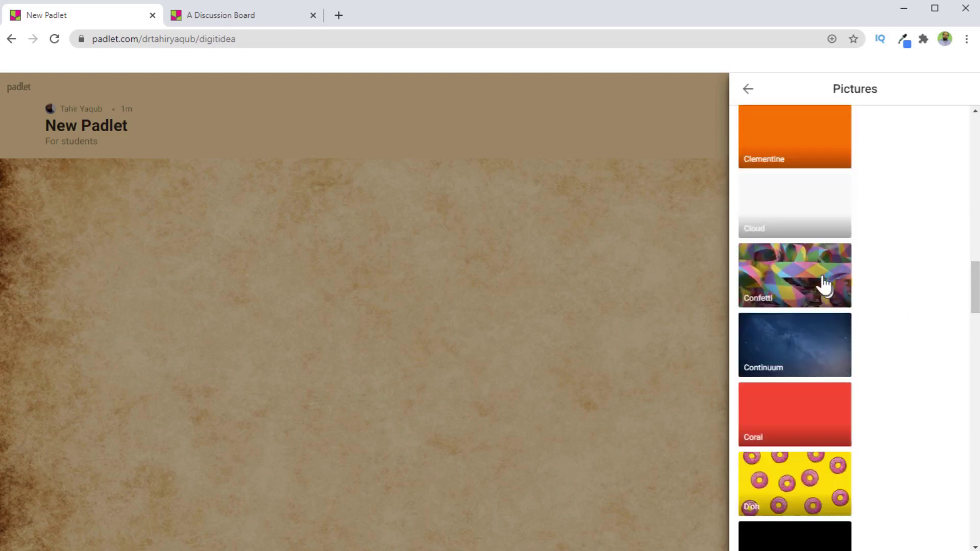
left_click(821, 279)
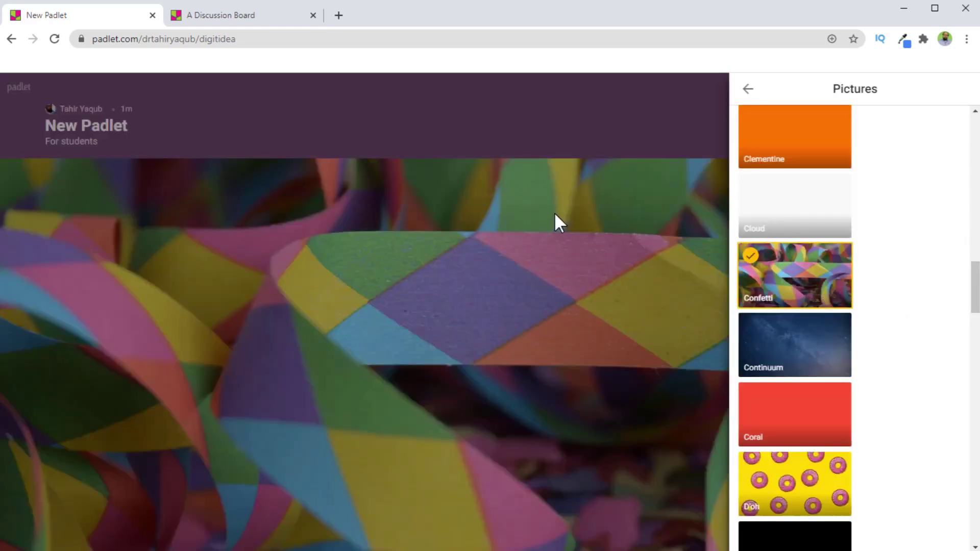
Keep the wallpaper change and save the padlet's settings.
left_click(554, 212)
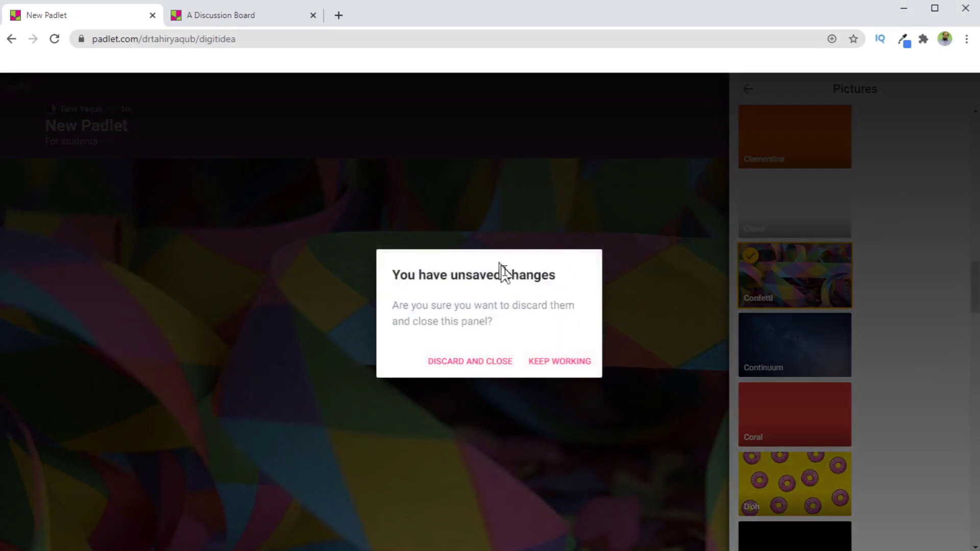
left_click(569, 369)
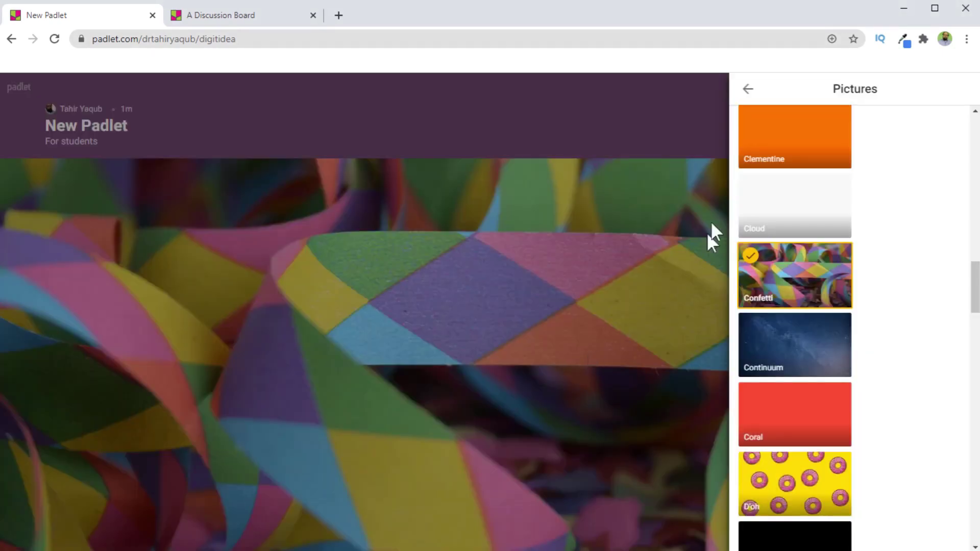
left_click(749, 91)
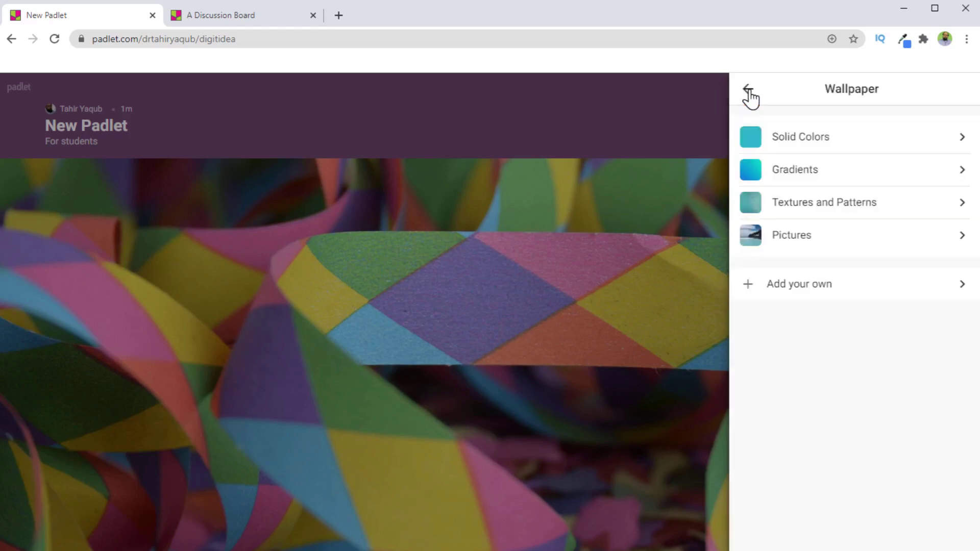
left_click(749, 92)
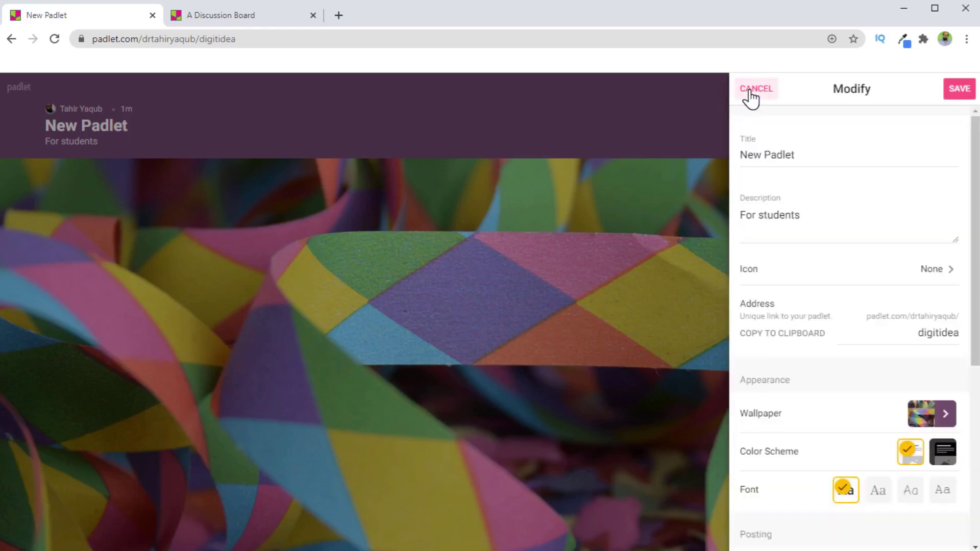
left_click(963, 94)
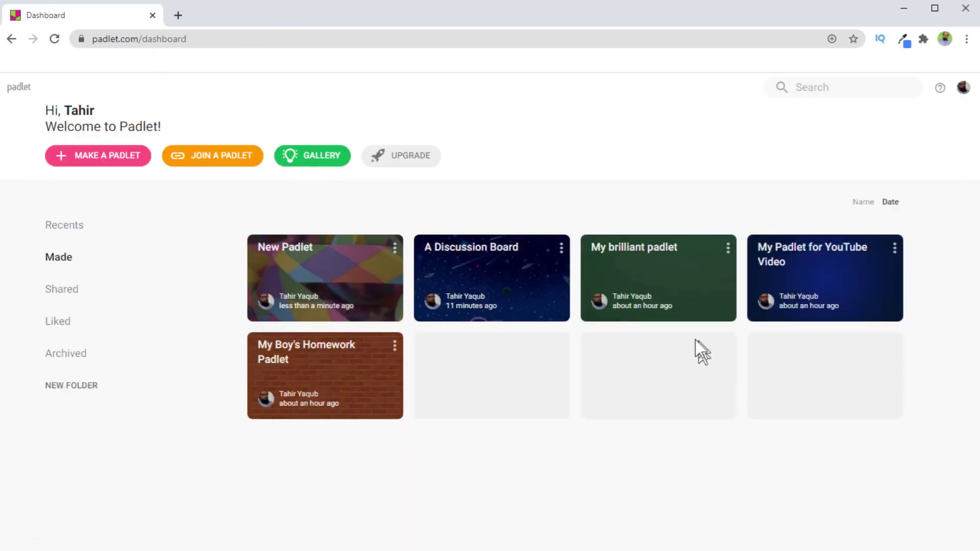
Open My Boy's Homework Padlet from the dashboard to view its Week 1–3 columns.
left_click(347, 379)
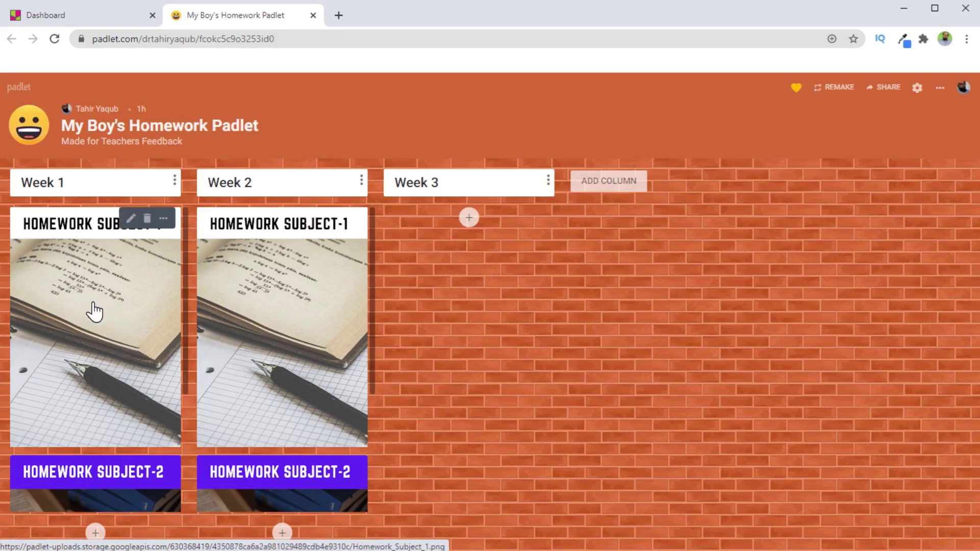
scroll(109, 296, "down", 4)
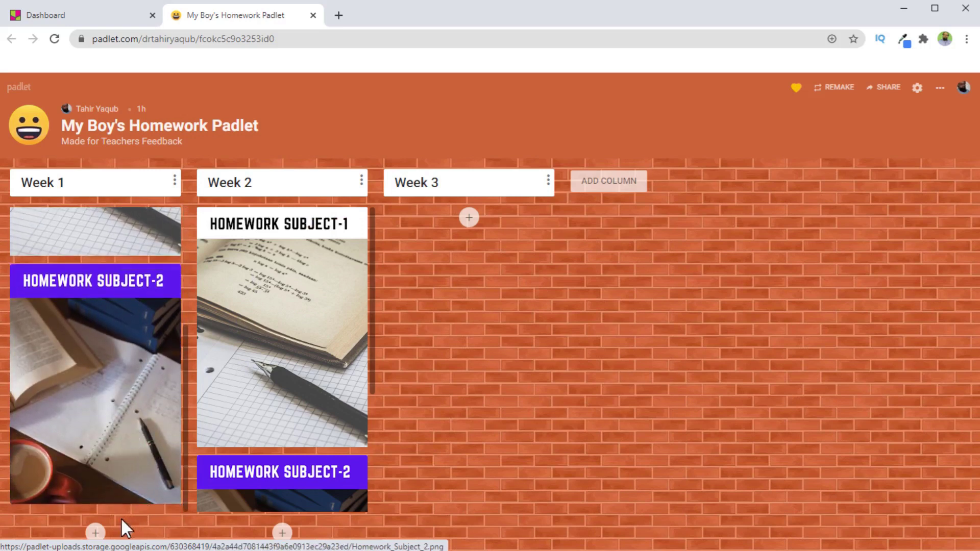
Start a new Week 1 post and upload the Homework Subject-3 image to it.
left_click(94, 532)
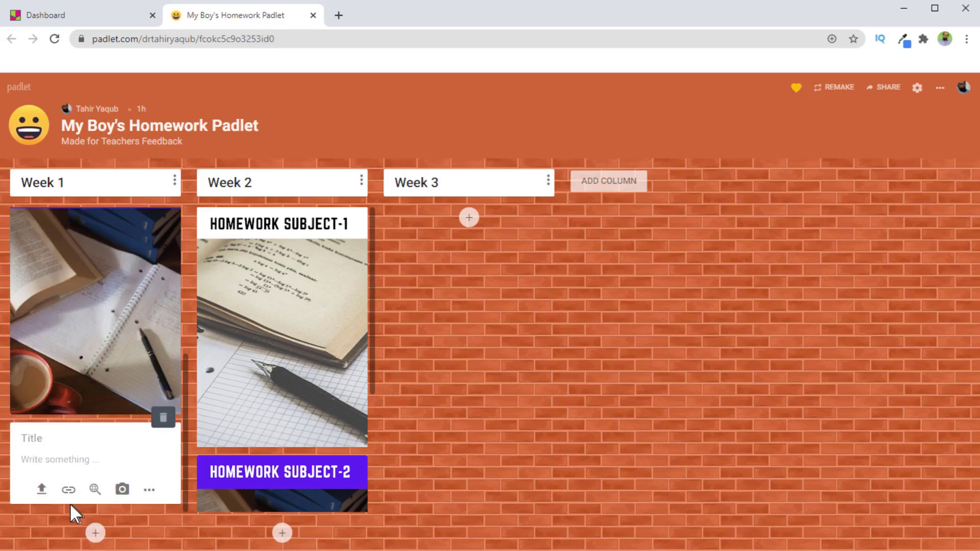
left_click(41, 491)
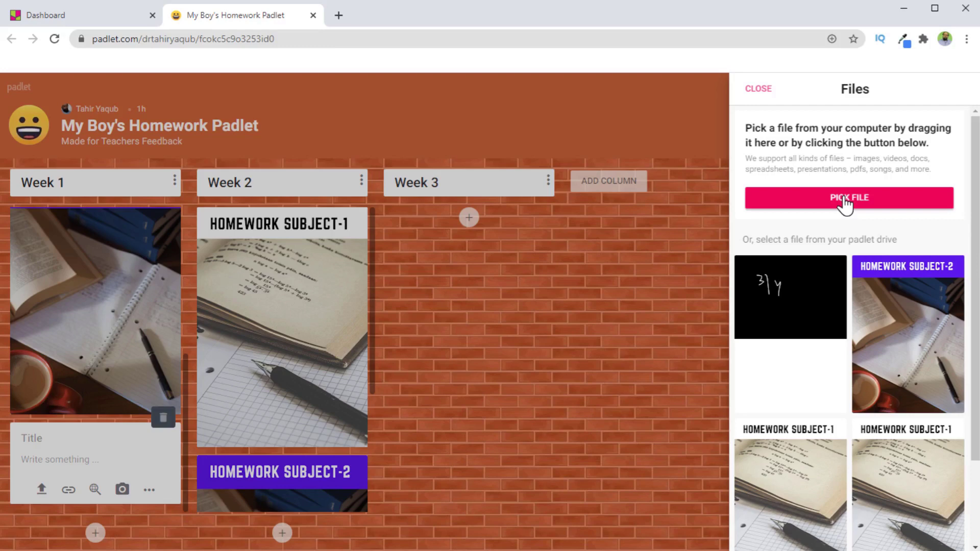
left_click(844, 199)
left_click(709, 311)
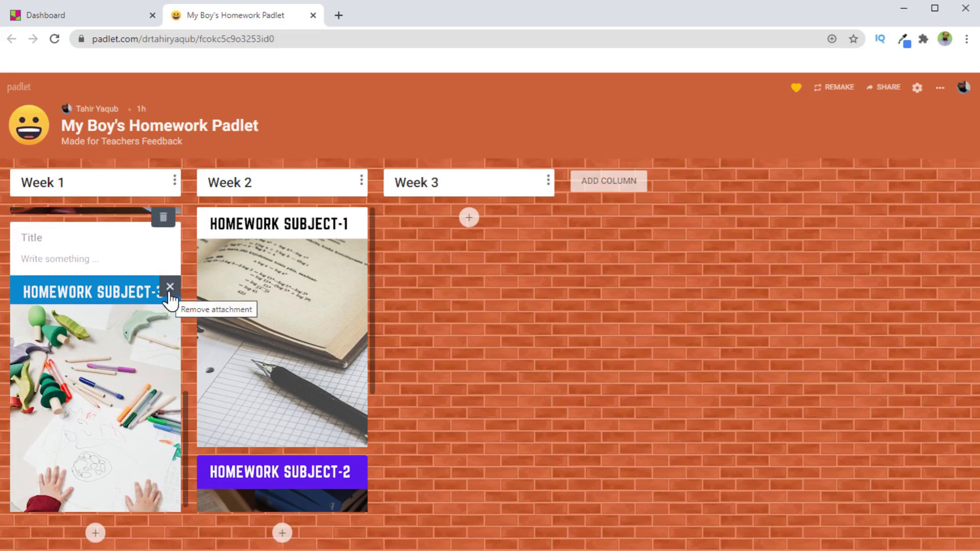
Title the post 'Subject Name' with body 'Would you like to comment on......' and publish it.
left_click(46, 242)
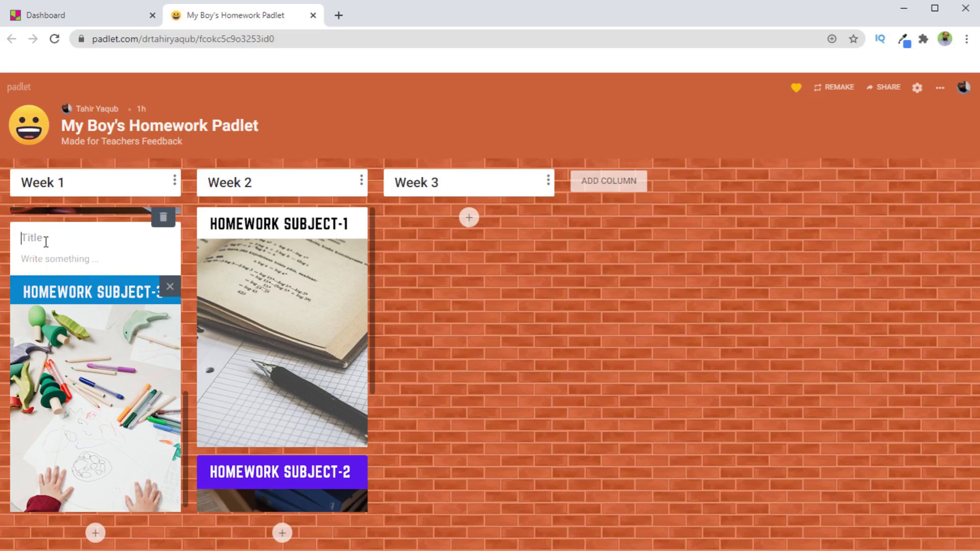
type("Subject Name")
key("Tab")
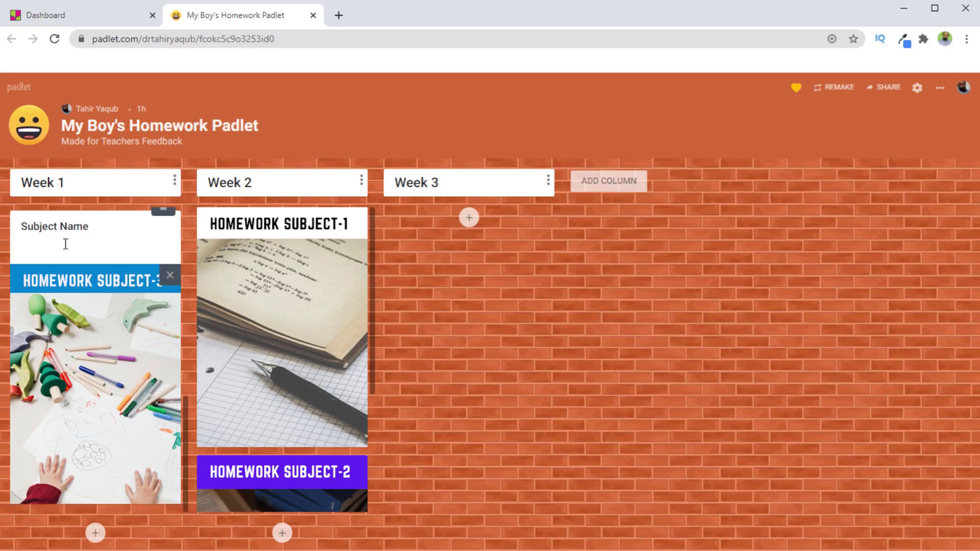
type("Would you like to comment on")
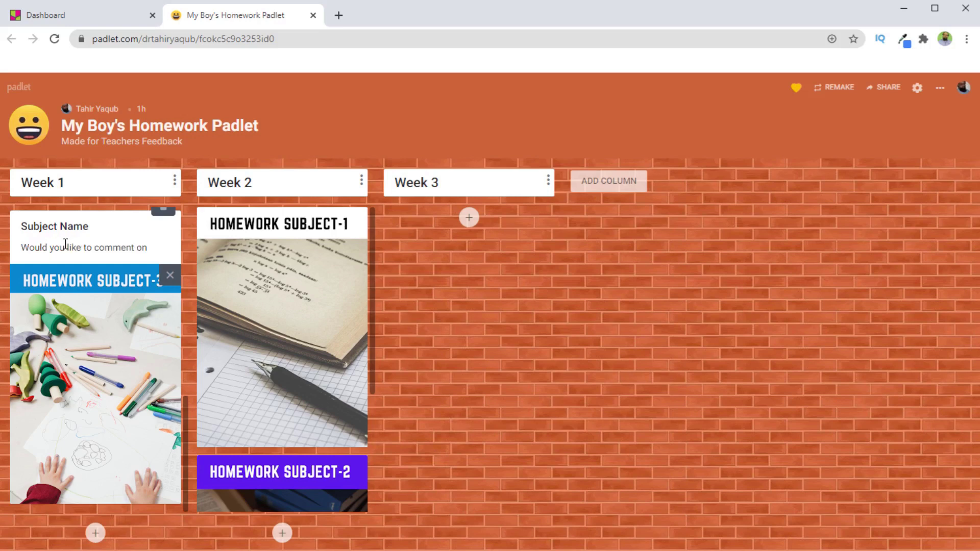
type("......")
left_click(519, 320)
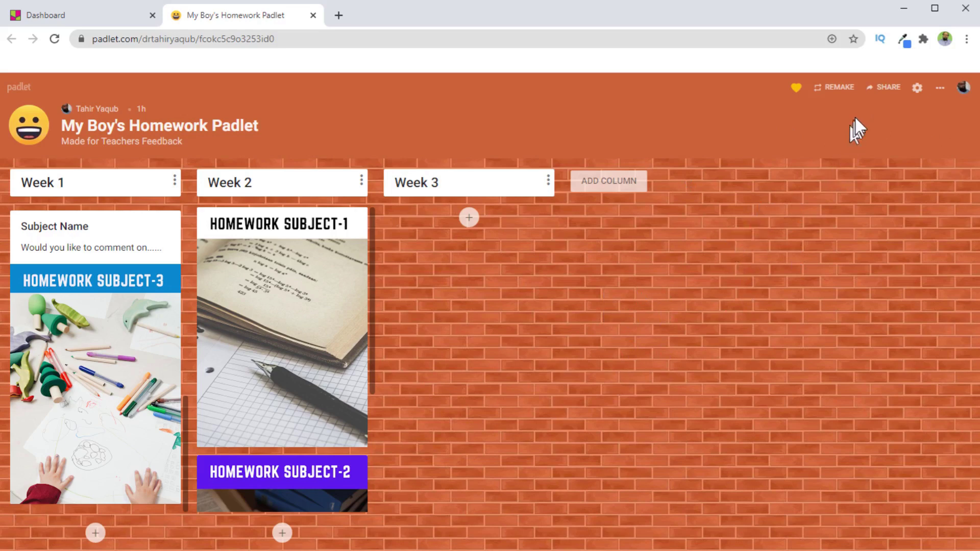
Export the homework padlet as an A4 portrait PDF.
left_click(887, 87)
scroll(800, 375, "down", 5)
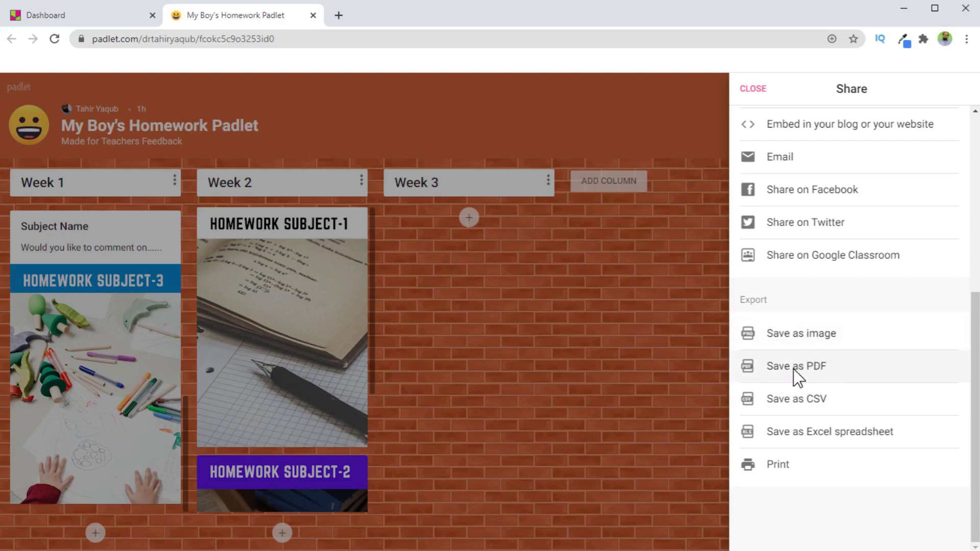
left_click(793, 368)
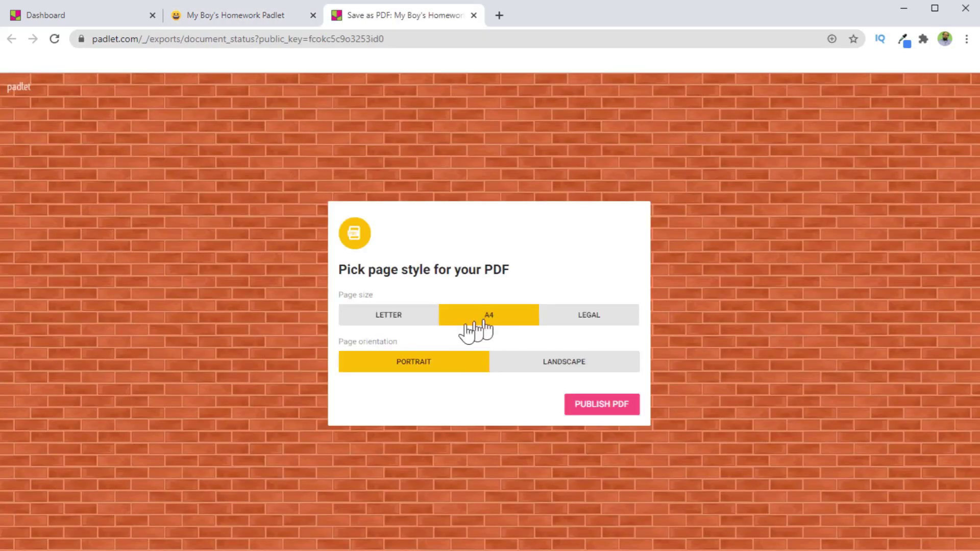
left_click(601, 406)
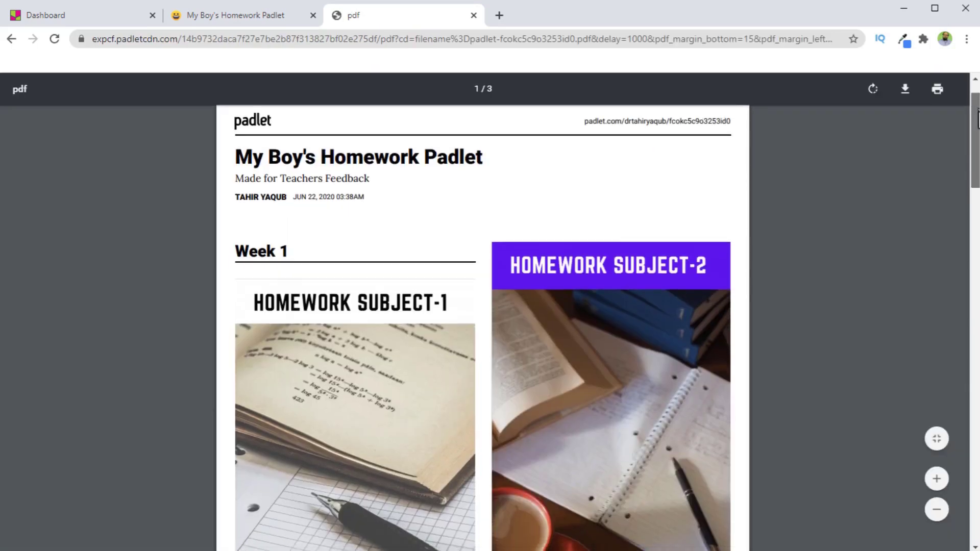
Review the generated 3-page PDF, then close its tab.
left_click_drag(977, 118, 937, 169)
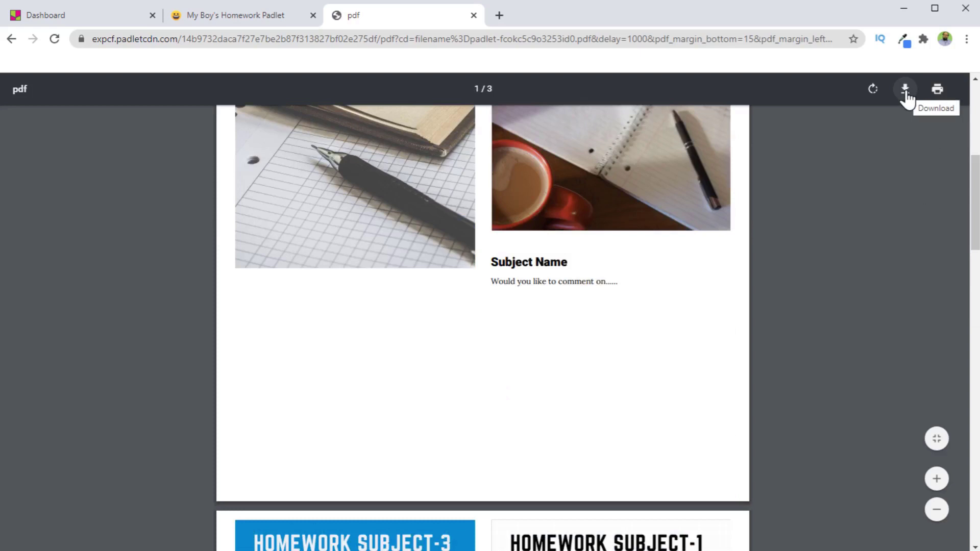
scroll(916, 193, "up", 5)
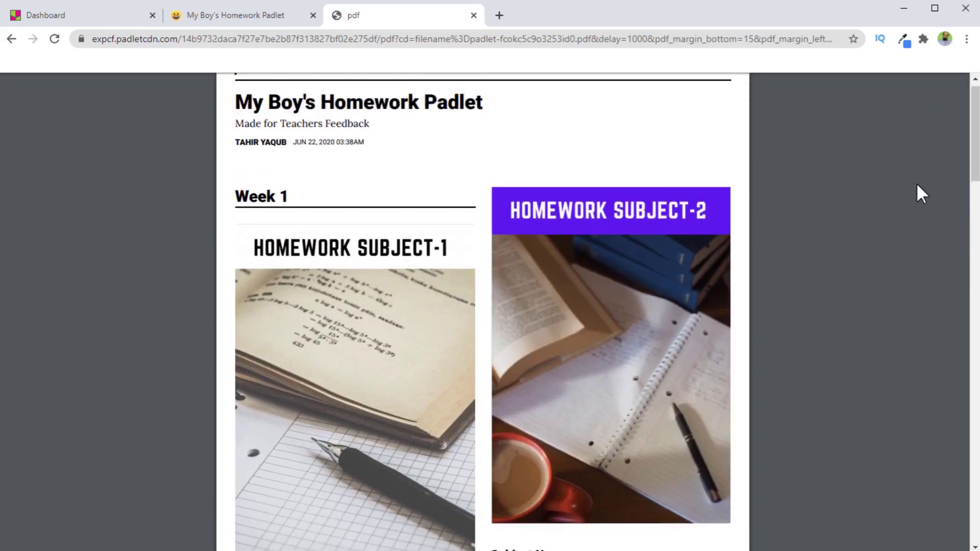
scroll(917, 186, "up", 2)
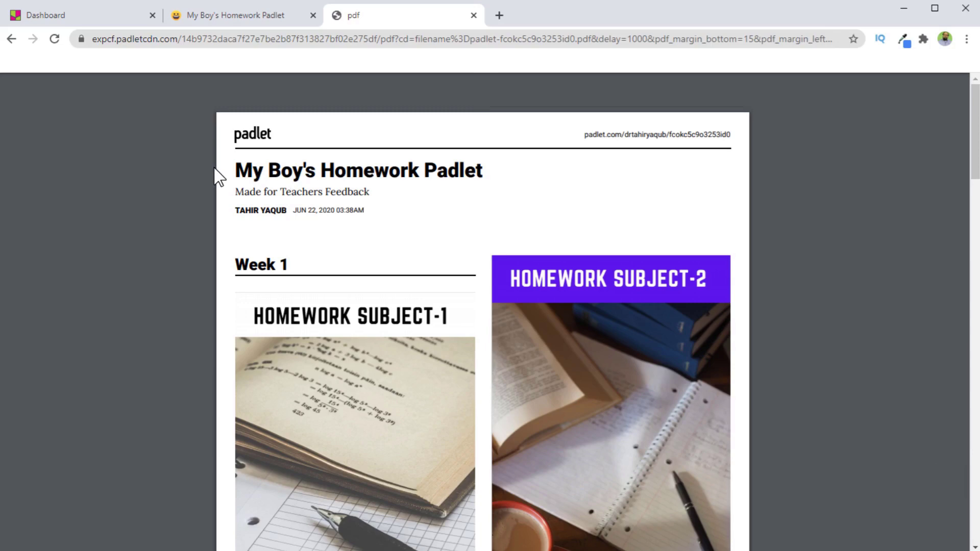
left_click(473, 15)
left_click(752, 90)
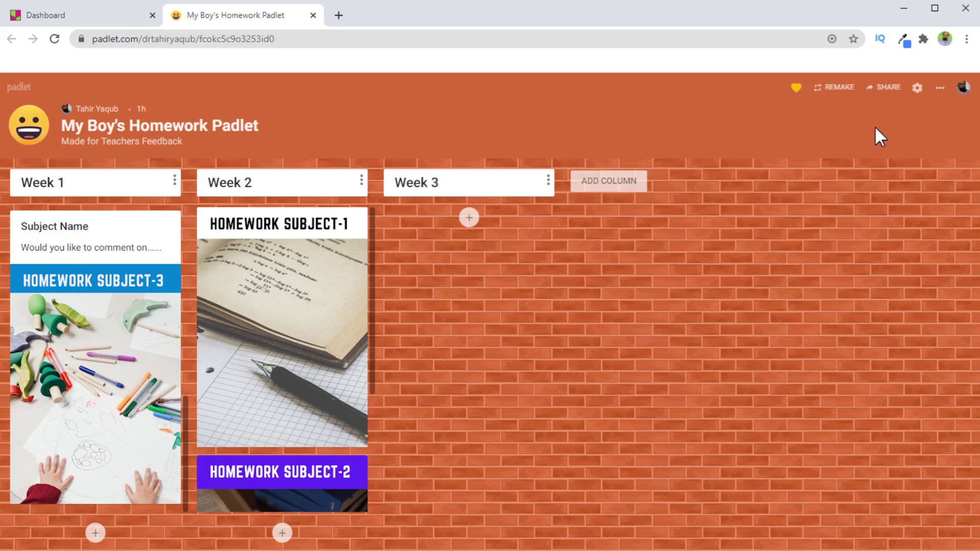
left_click(891, 88)
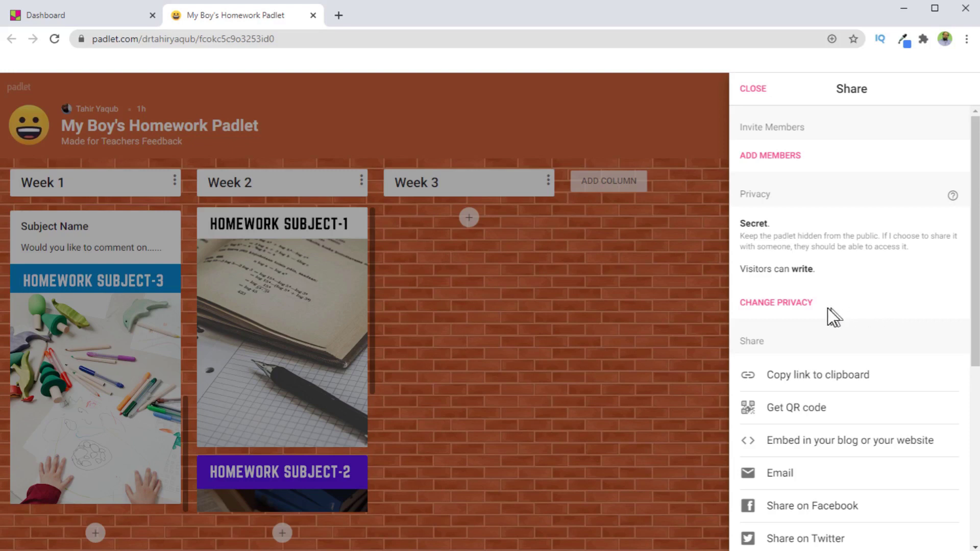
left_click(792, 305)
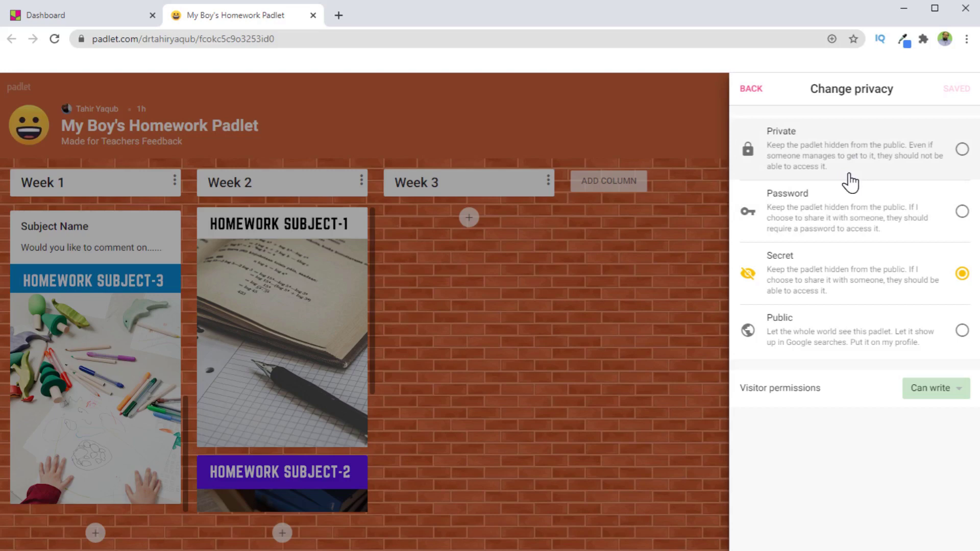
left_click(747, 91)
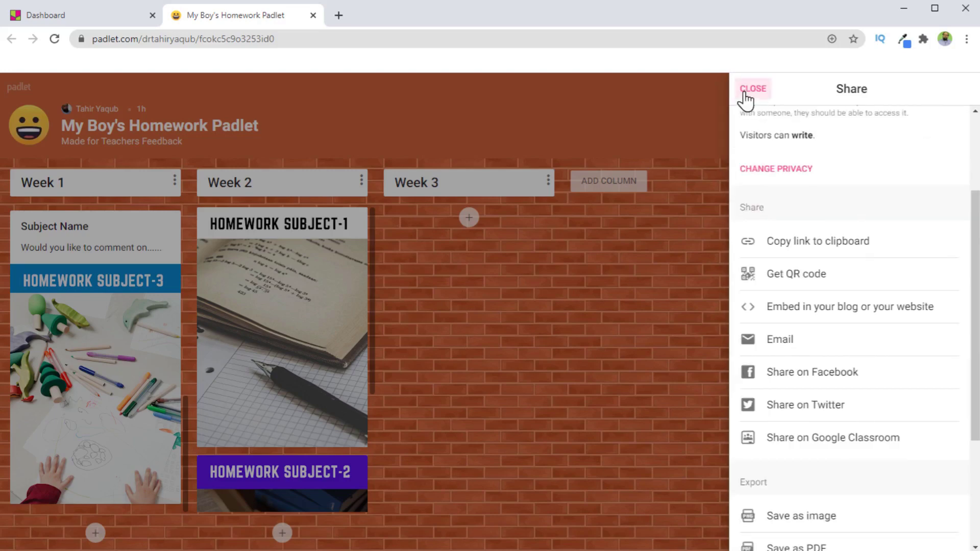
left_click(747, 90)
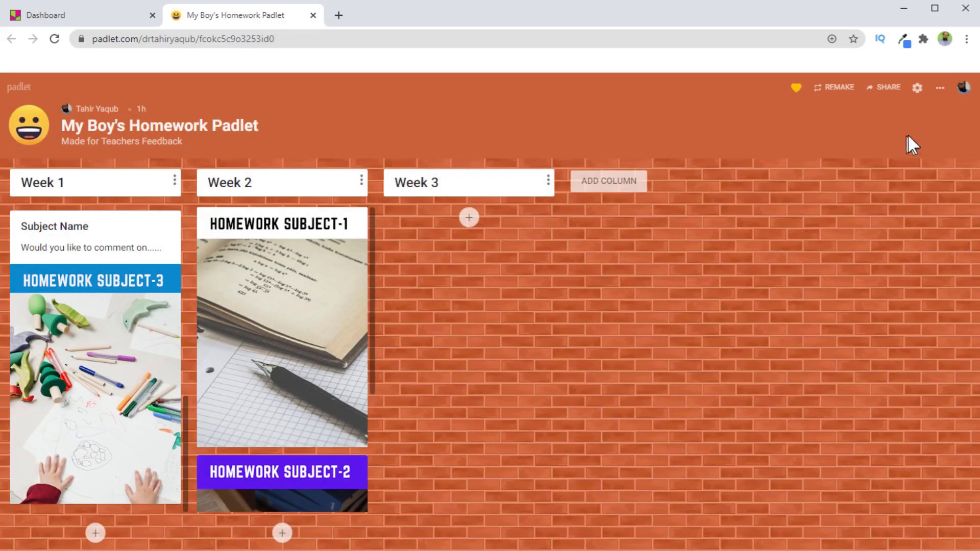
Glance at the padlet's More actions list, then bring up the account menu.
left_click(939, 92)
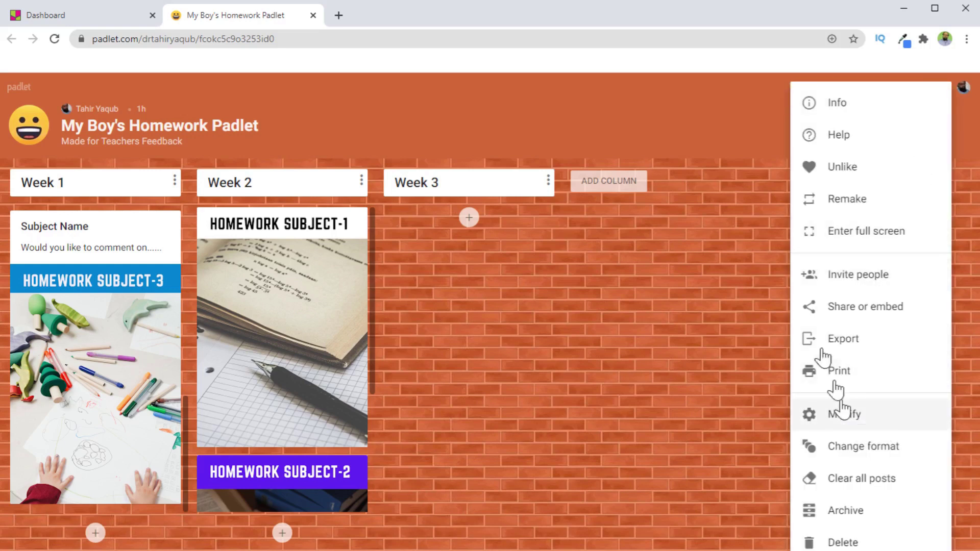
left_click(758, 116)
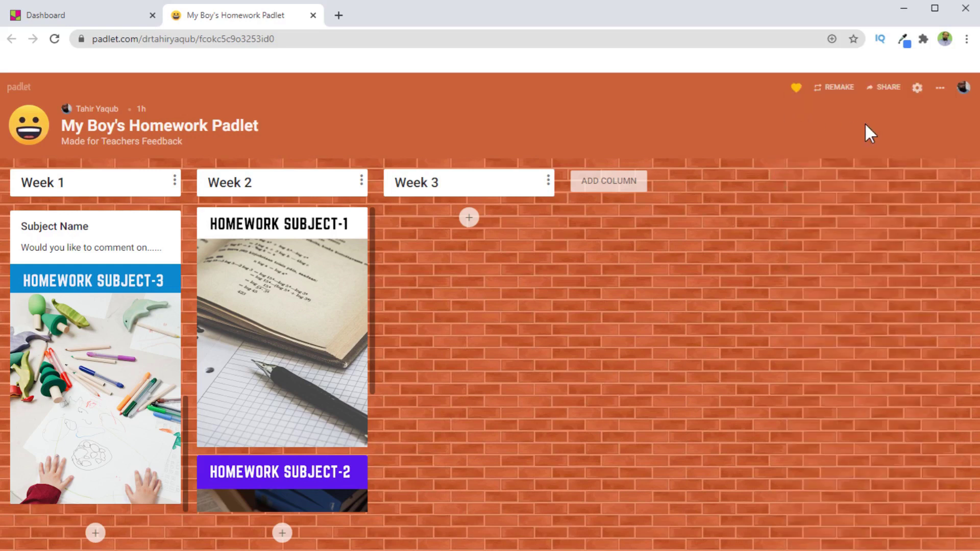
left_click(964, 87)
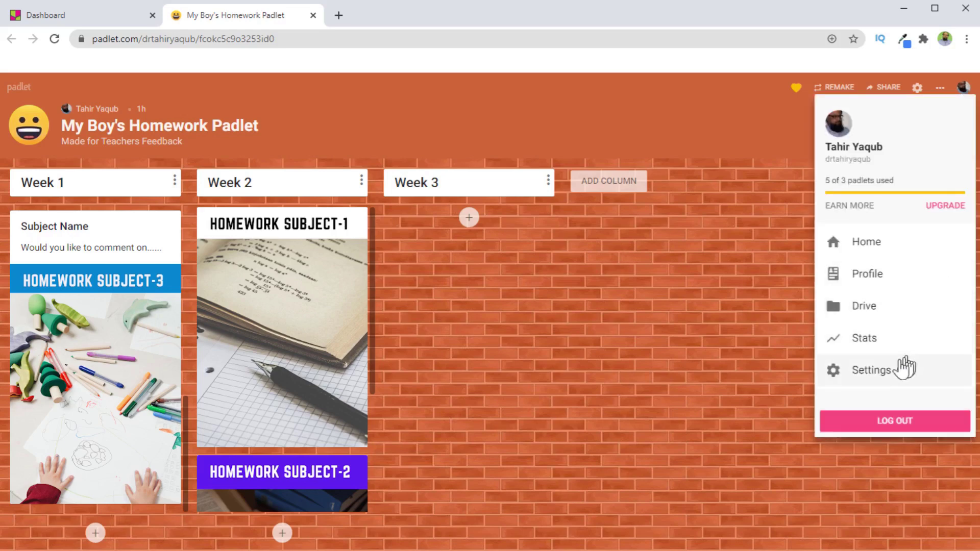
Open the account Settings page, then return to the Dashboard tab.
left_click(865, 377)
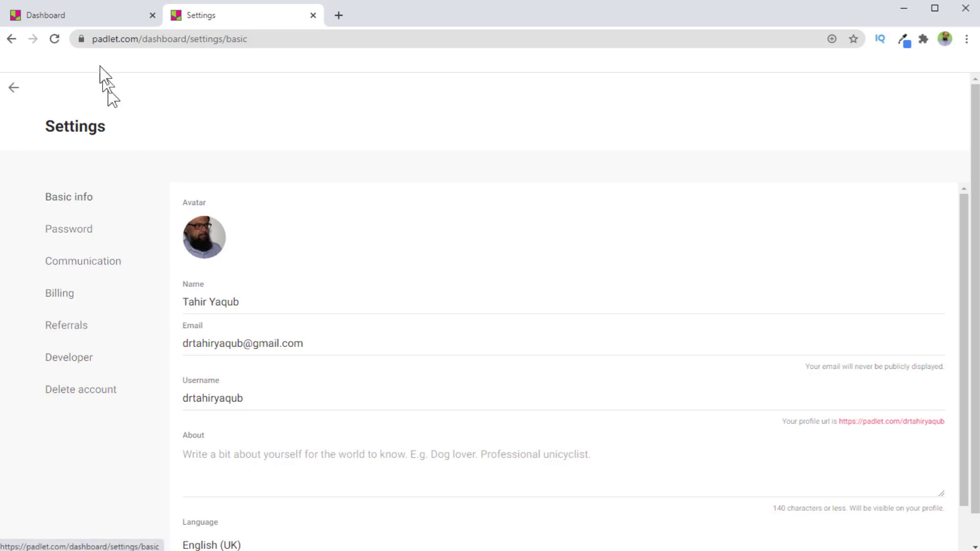
key("ctrl+shift+Tab")
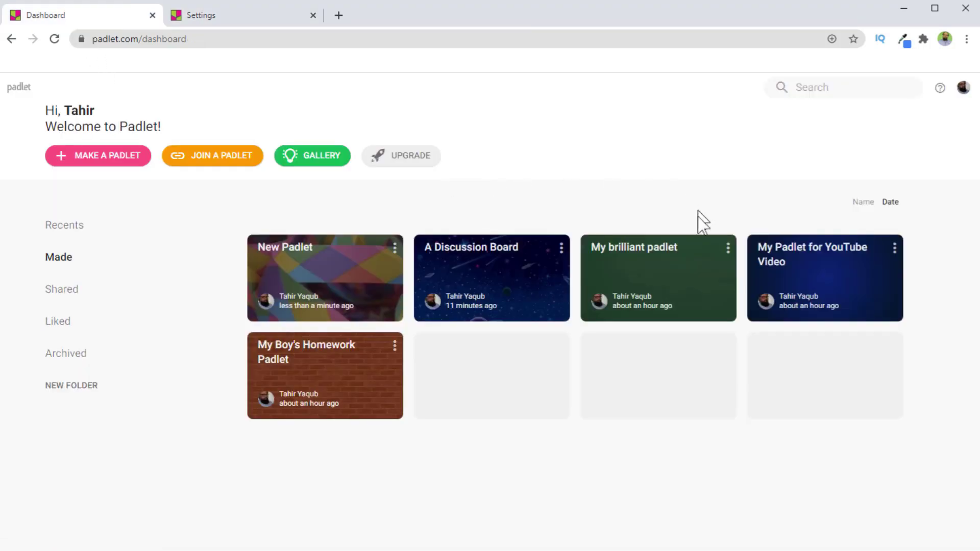